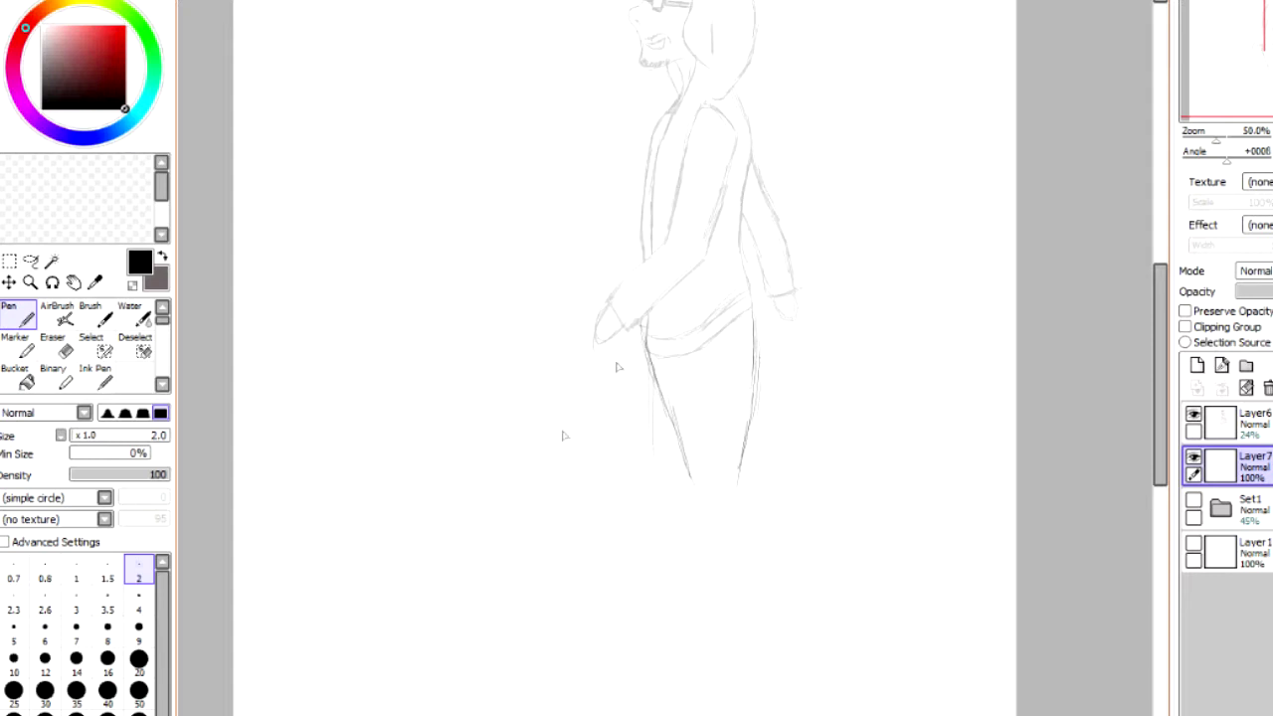
- Ink the hood's two pointed ears, the inner-ear curve, the hair tips and the hood's upper back edge over the faded sketch
left_click_drag(1164, 350, 1164, 348)
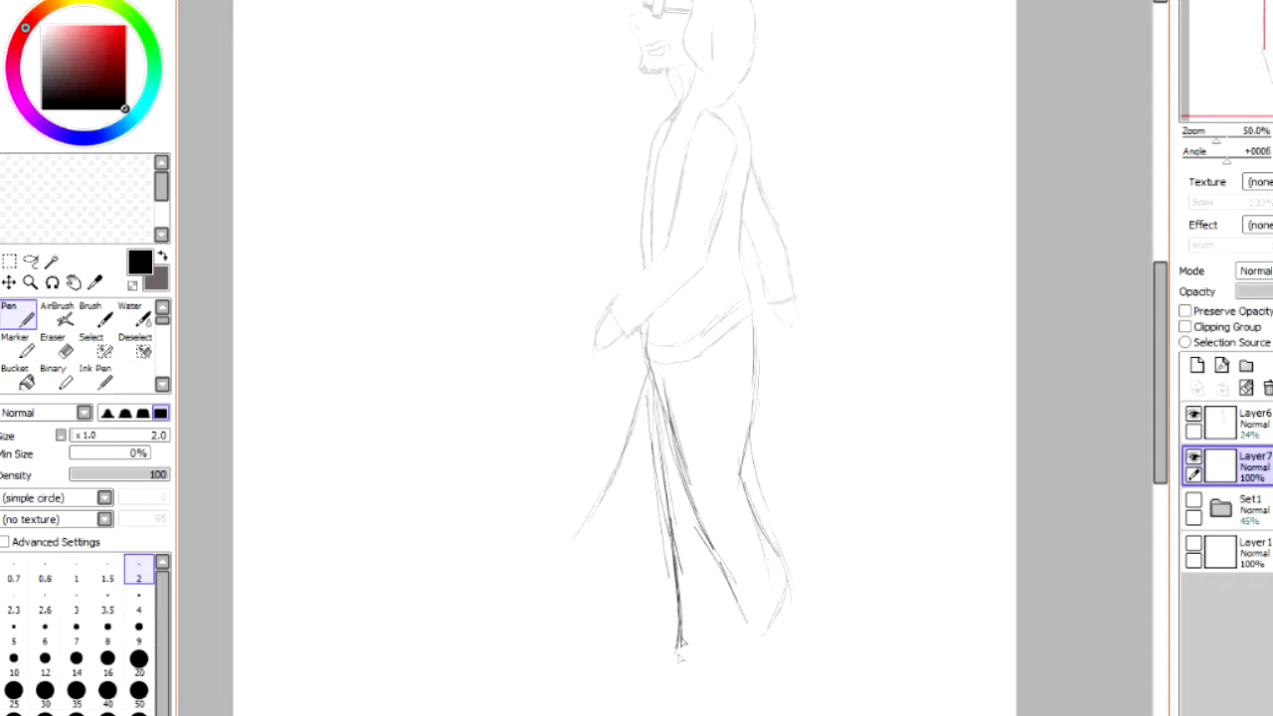
left_click_drag(621, 211, 667, 134)
left_click_drag(799, 149, 738, 302)
left_click_drag(799, 149, 878, 291)
left_click_drag(843, 187, 863, 358)
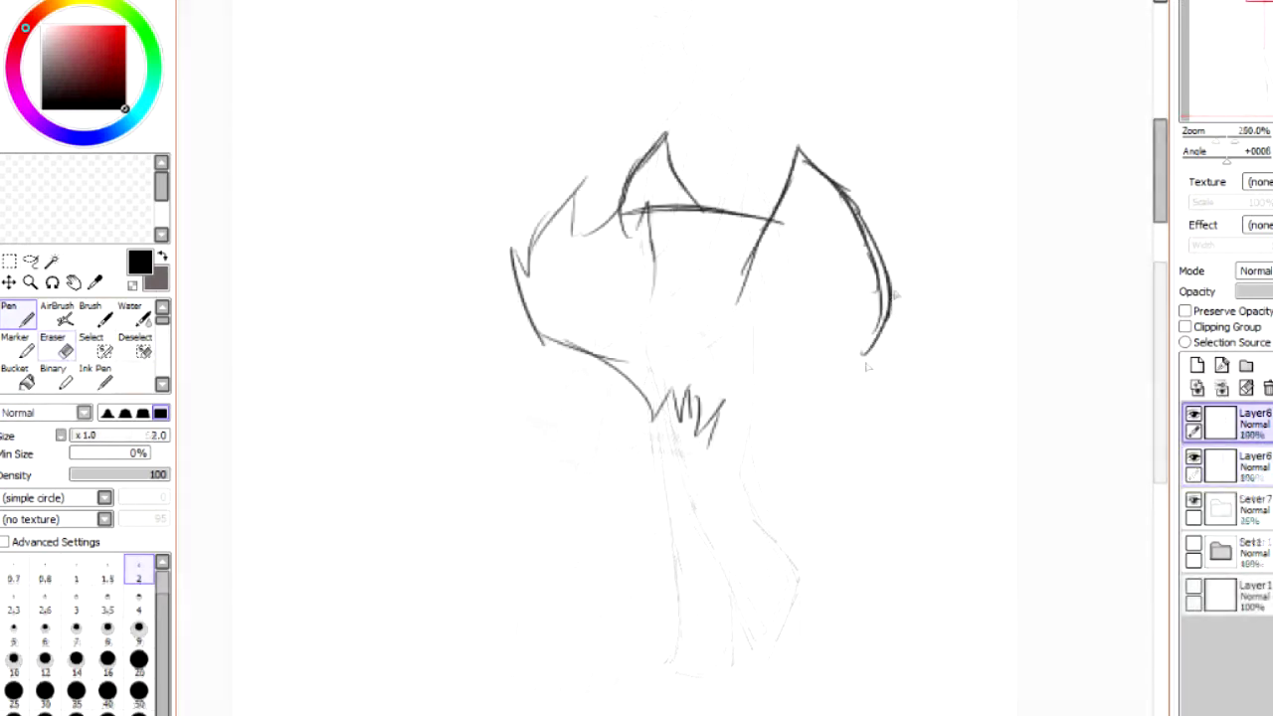
left_click_drag(895, 296, 839, 369)
mouse_move(832, 220)
left_mouse_down()
mouse_move(831, 313)
mouse_move(803, 327)
left_mouse_up()
left_click_drag(957, 390, 967, 583)
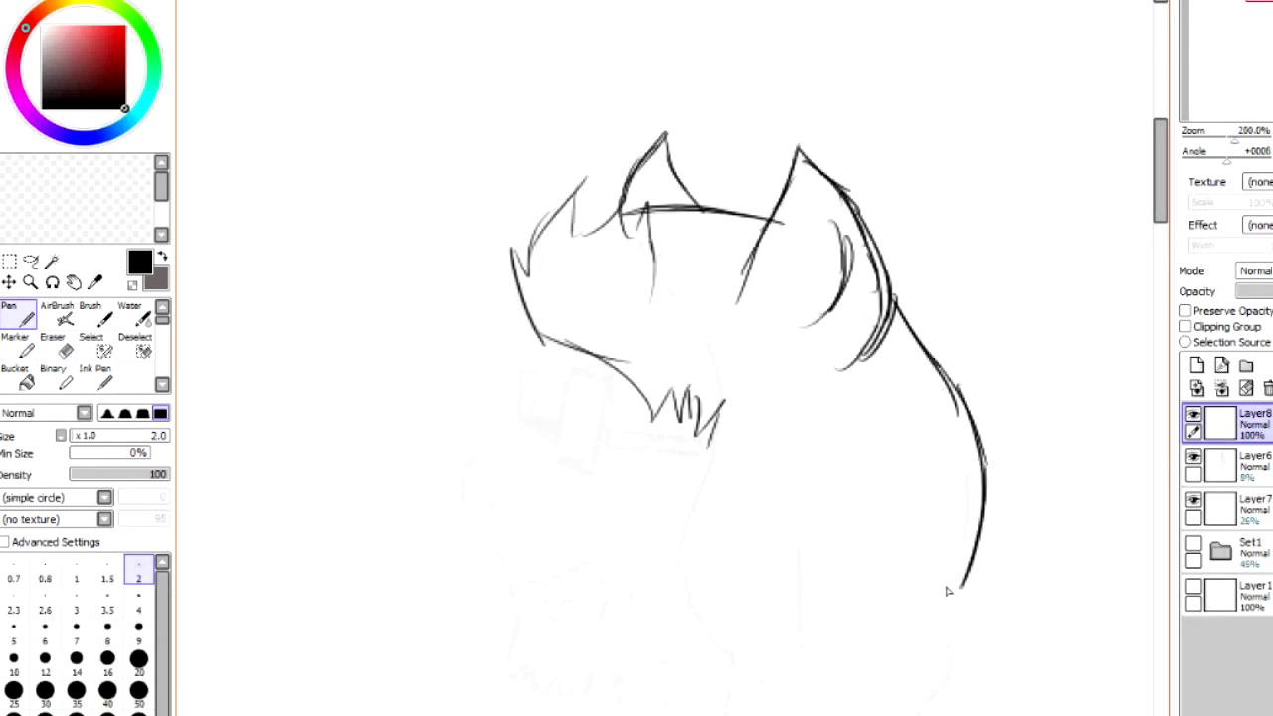
- Complete the hood with its front opening edge, lower back curve and fold lines, and add small strokes to the hair
scroll(969, 264, "down", 5)
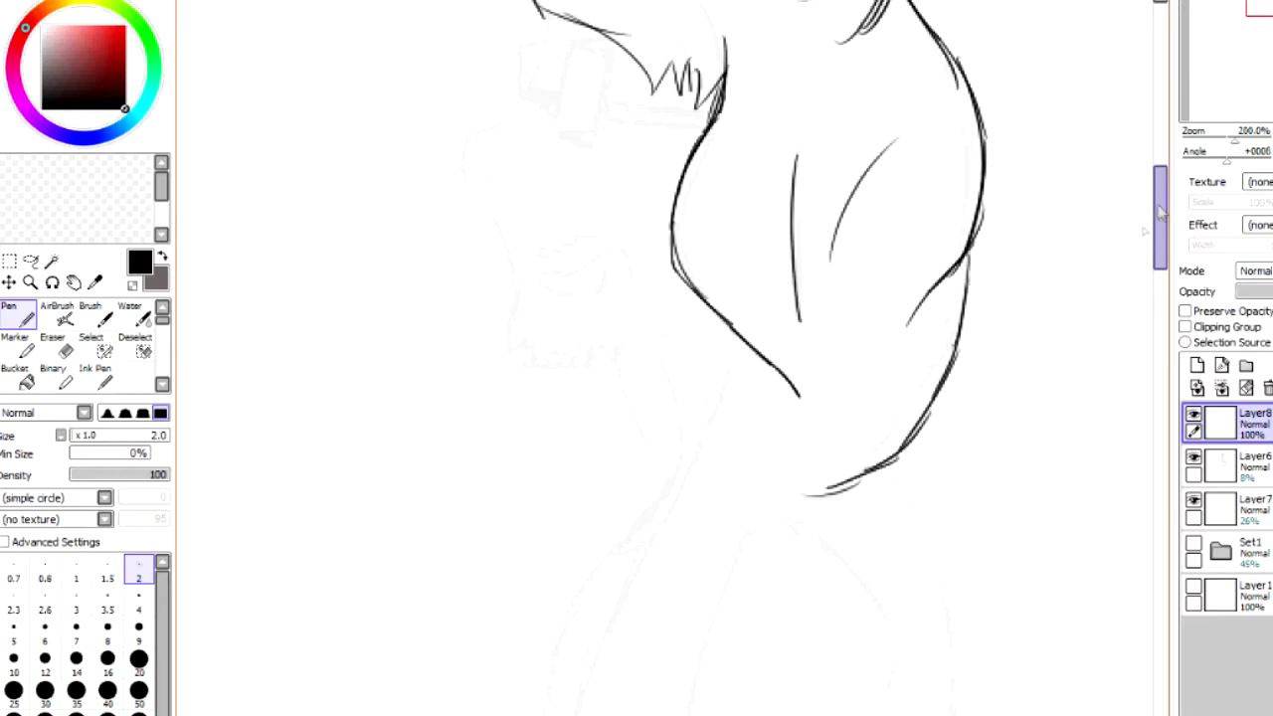
left_click_drag(1161, 212, 1161, 172)
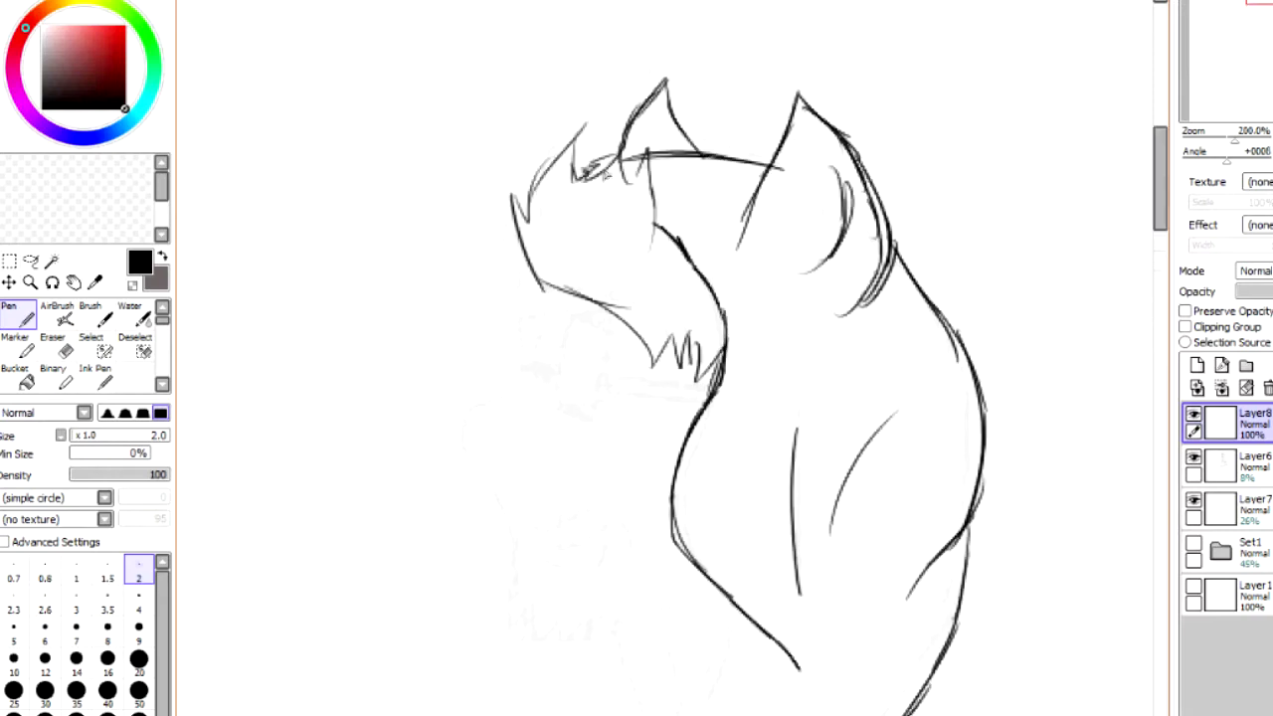
scroll(612, 423, "down", 4)
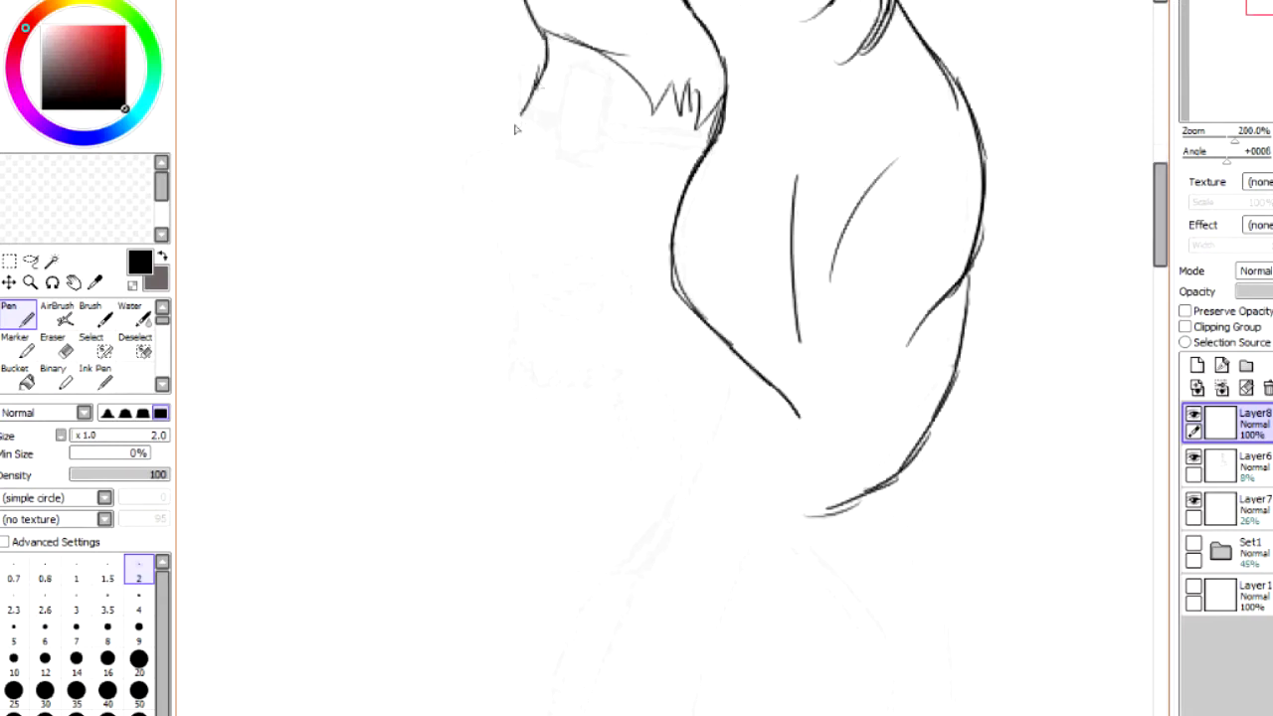
- Undo the rough forehead strokes and redraw the face profile from the brow down to the nose, including the nostril
scroll(461, 121, "up", 2)
key("ctrl+z")
key("ctrl+z")
key("ctrl+z")
key("ctrl+z")
key("ctrl+z")
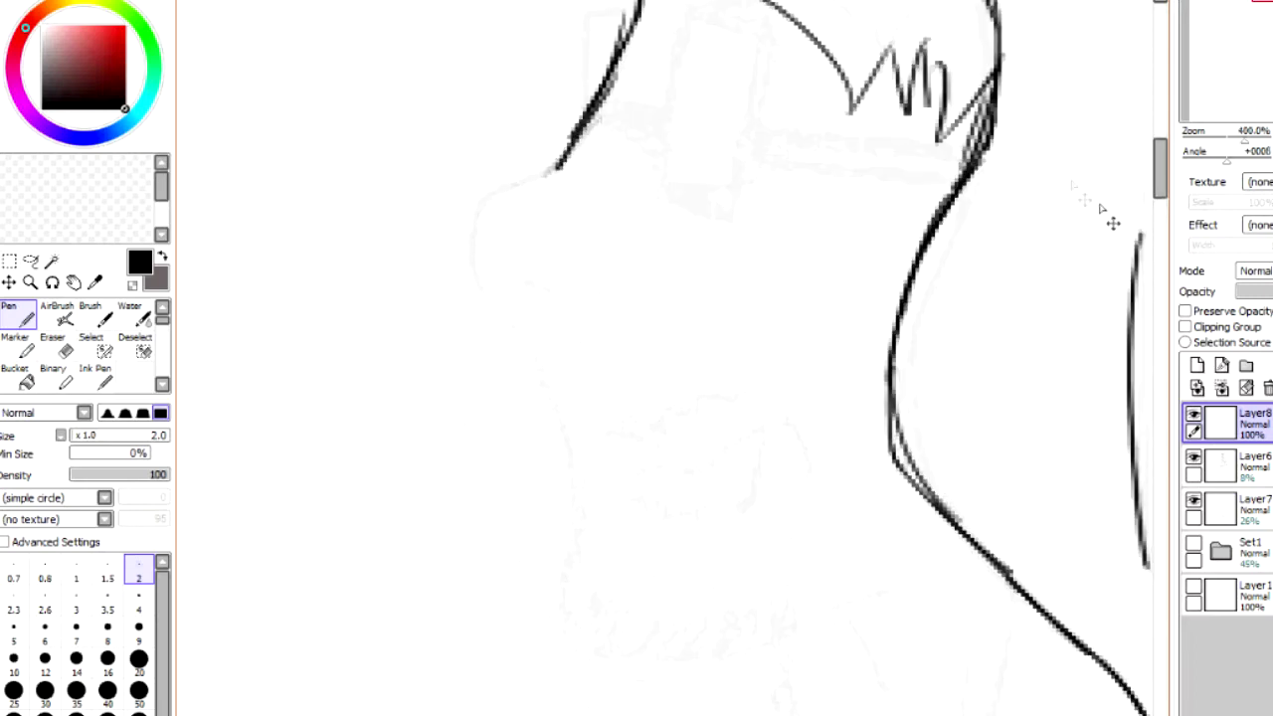
left_click_drag(1159, 177, 1153, 166)
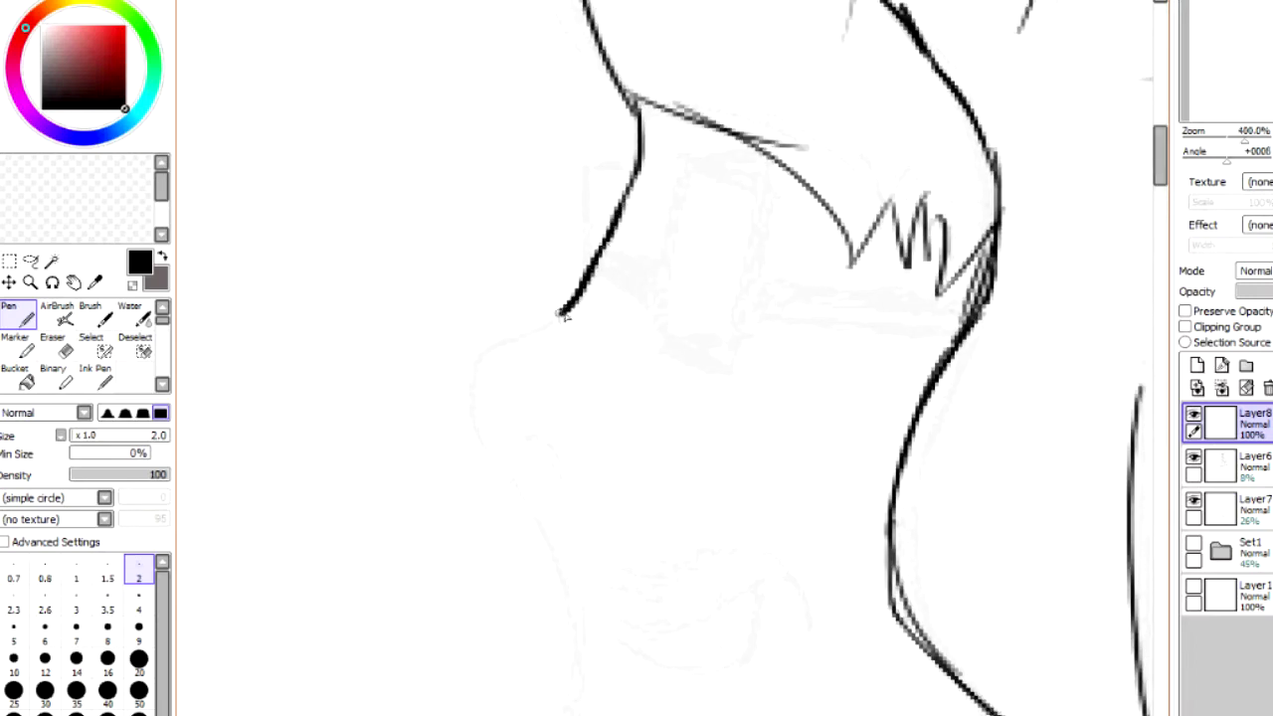
key("ctrl+z")
key("ctrl+z")
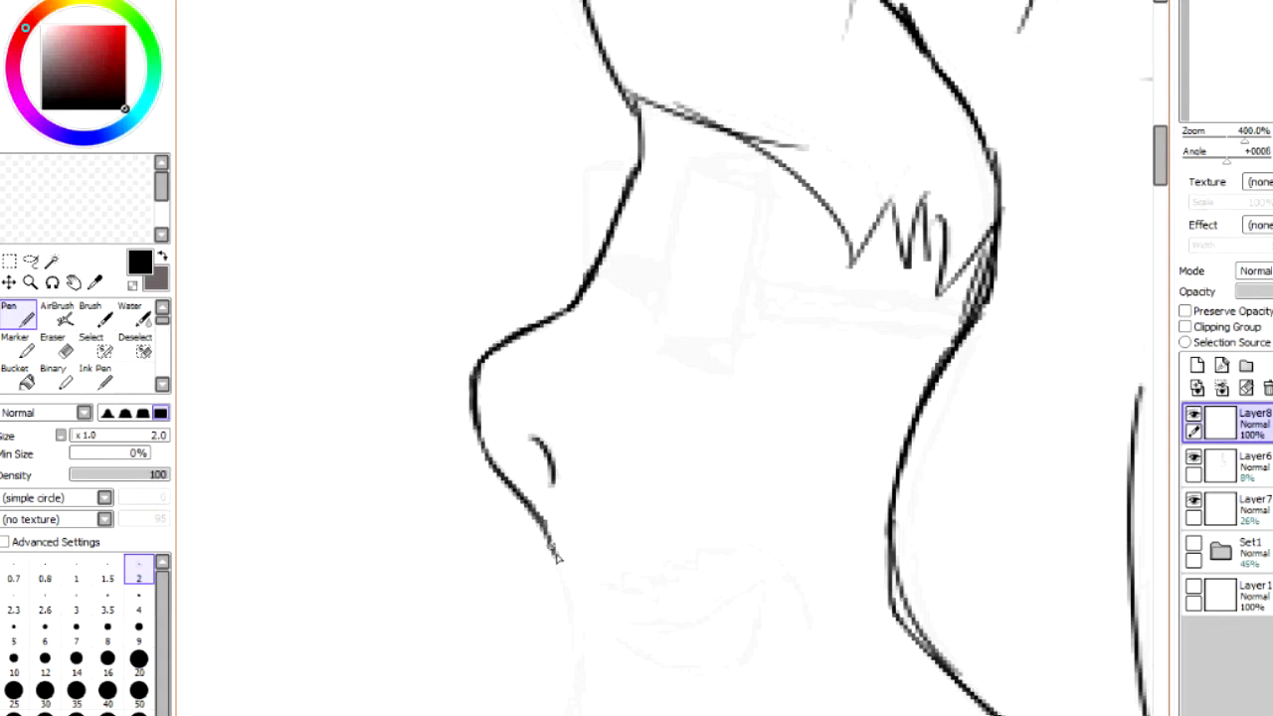
- Draw the glasses with a slanted rectangular near lens, the far lens edge and a double-line arm reaching the hood
left_click_drag(683, 171, 655, 323)
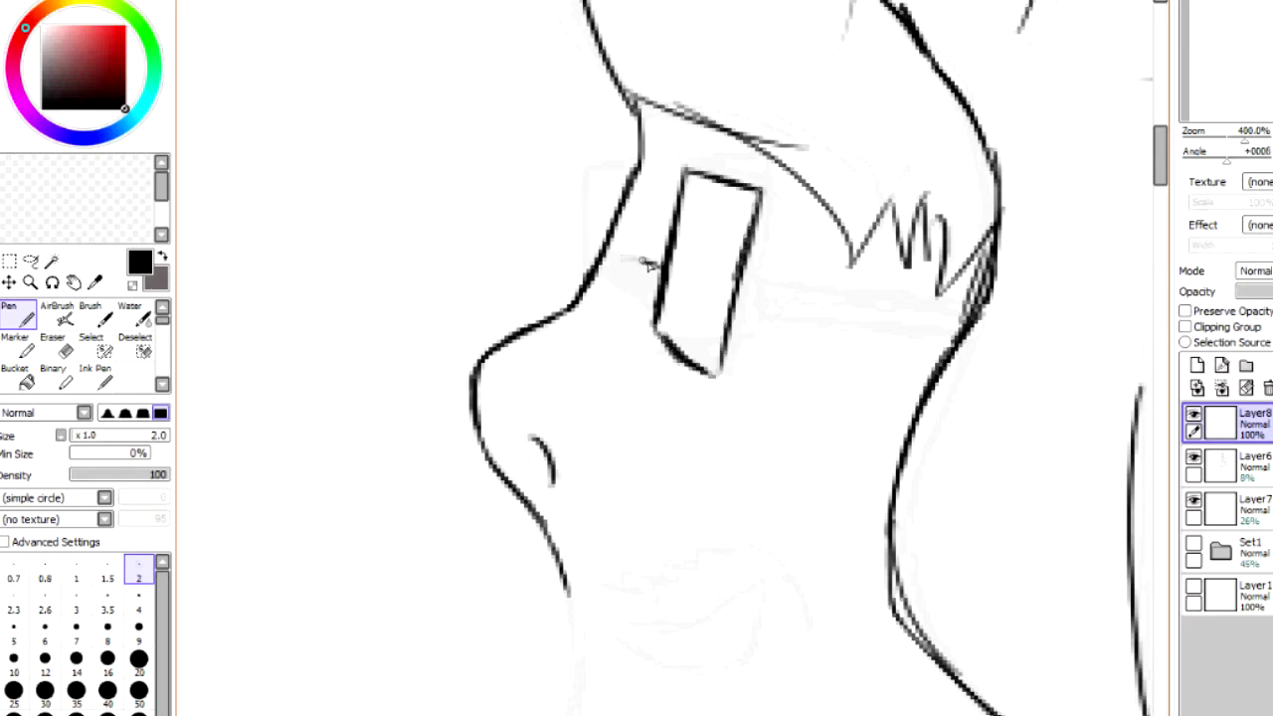
left_click_drag(738, 282, 985, 289)
left_click_drag(732, 314, 970, 320)
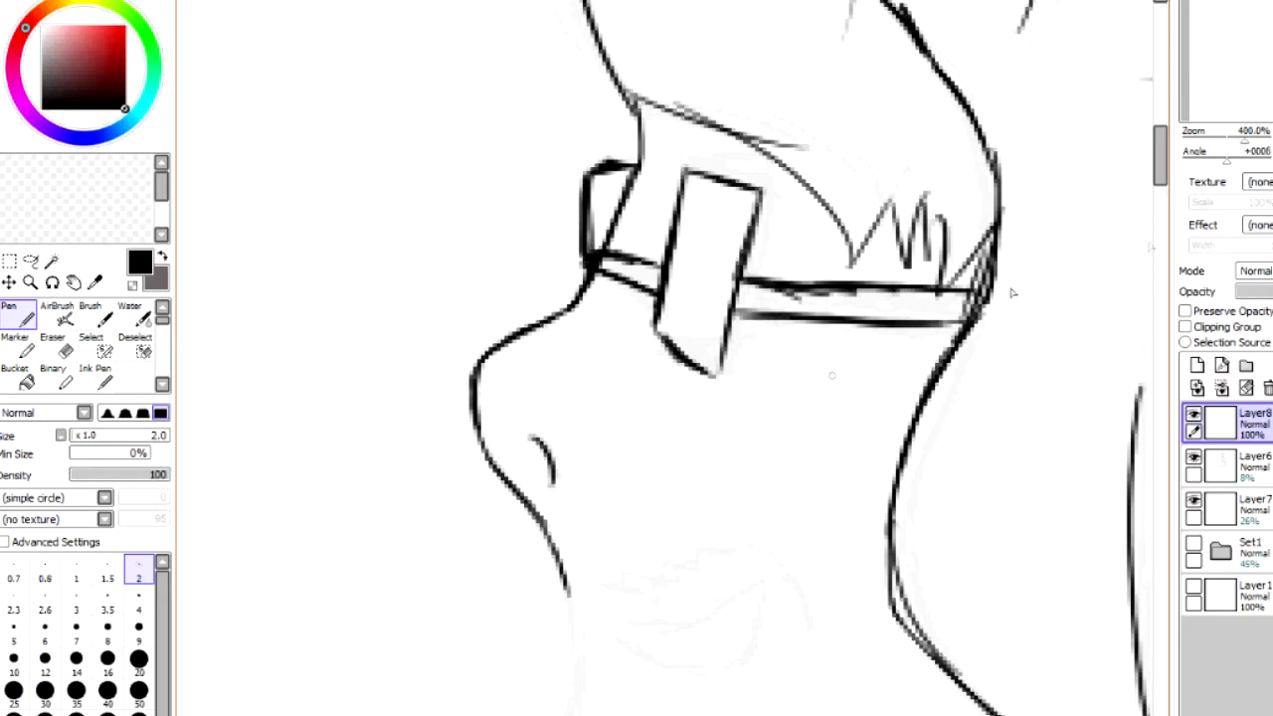
- Draw the lips and chin profile, a hatched beard along the chin, the jawline and the front neck lines
scroll(1093, 167, "down", 3)
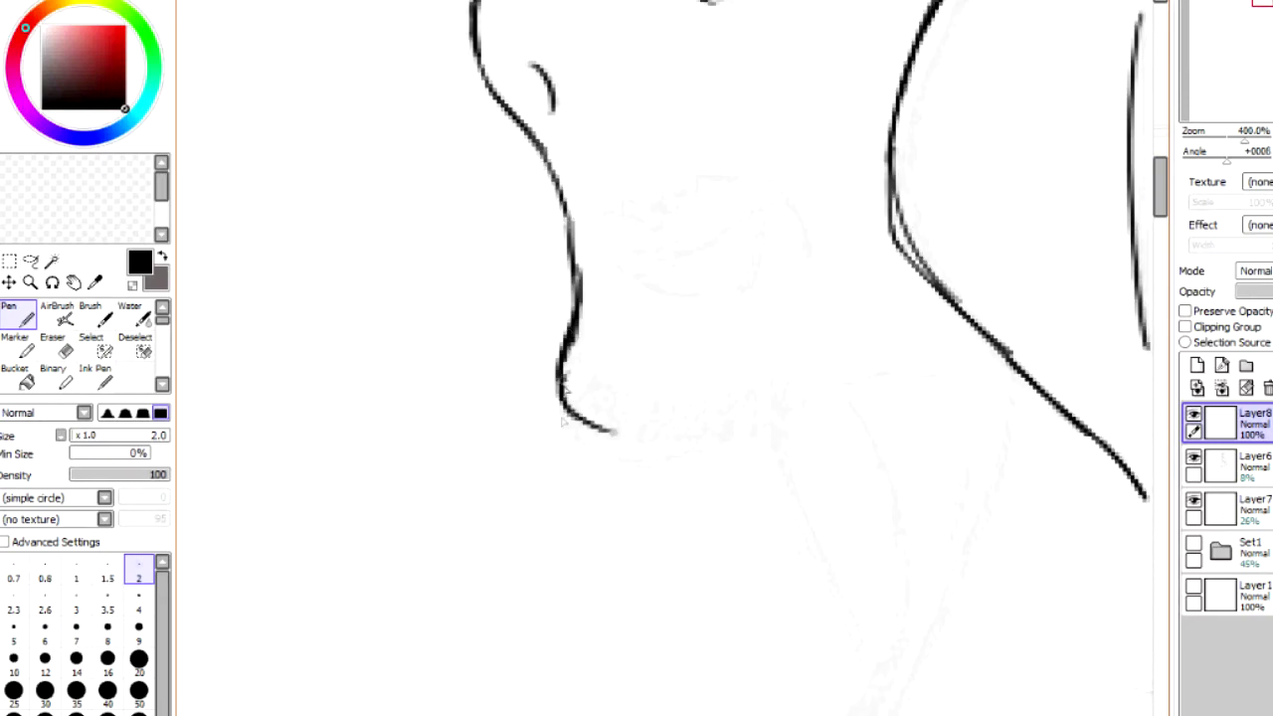
mouse_move(599, 449)
left_mouse_down()
mouse_move(633, 458)
mouse_move(691, 416)
mouse_move(622, 393)
mouse_move(720, 416)
mouse_move(775, 403)
mouse_move(799, 380)
mouse_move(716, 397)
mouse_move(592, 368)
left_mouse_up()
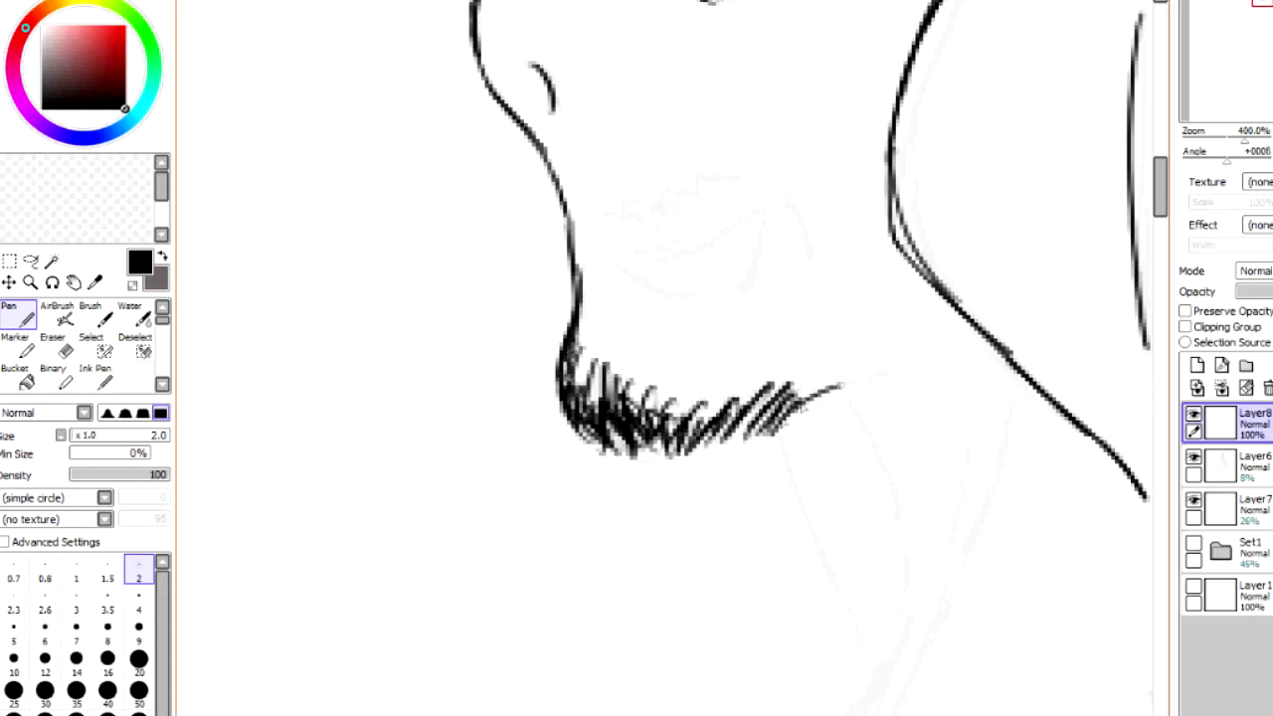
left_click_drag(795, 402, 963, 373)
mouse_move(847, 392)
left_mouse_down()
mouse_move(905, 507)
mouse_move(914, 617)
left_mouse_up()
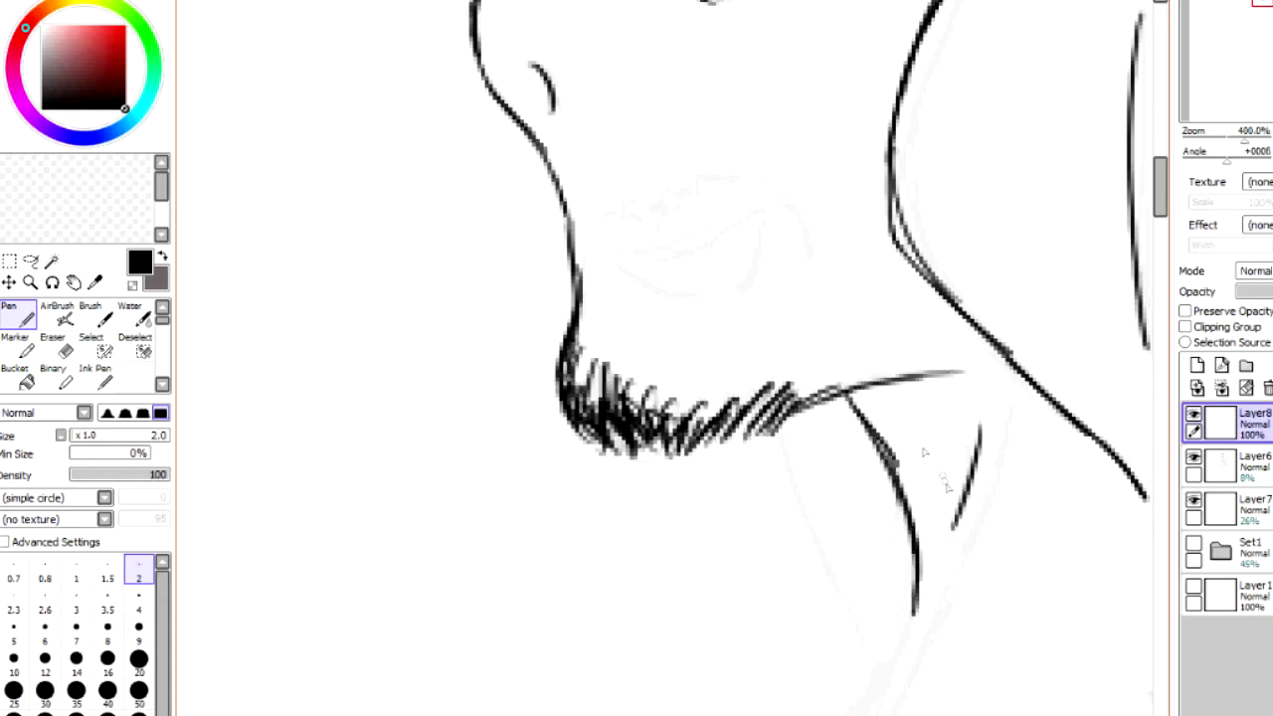
- Draw the mustache and the open smiling mouth with a cheek crease behind it
left_click_drag(1163, 213, 1163, 209)
mouse_move(686, 236)
left_mouse_down()
mouse_move(757, 226)
mouse_move(794, 304)
left_mouse_up()
left_click_drag(609, 298, 744, 267)
left_click_drag(657, 310, 760, 320)
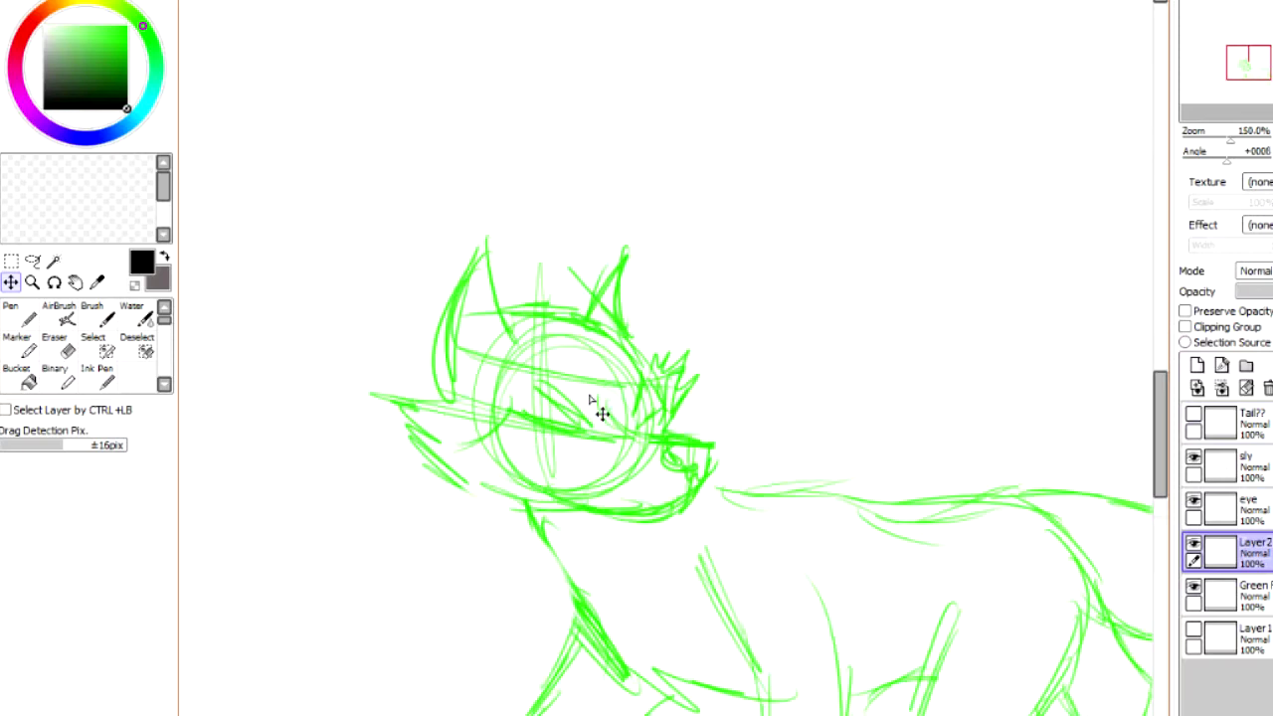
- Lower the green sketch layer's opacity to 19% and ink the animal's muzzle, jaw, cheek fur and ear on Layer2 with a size 7 pen
left_click(1262, 601)
left_click(1257, 292)
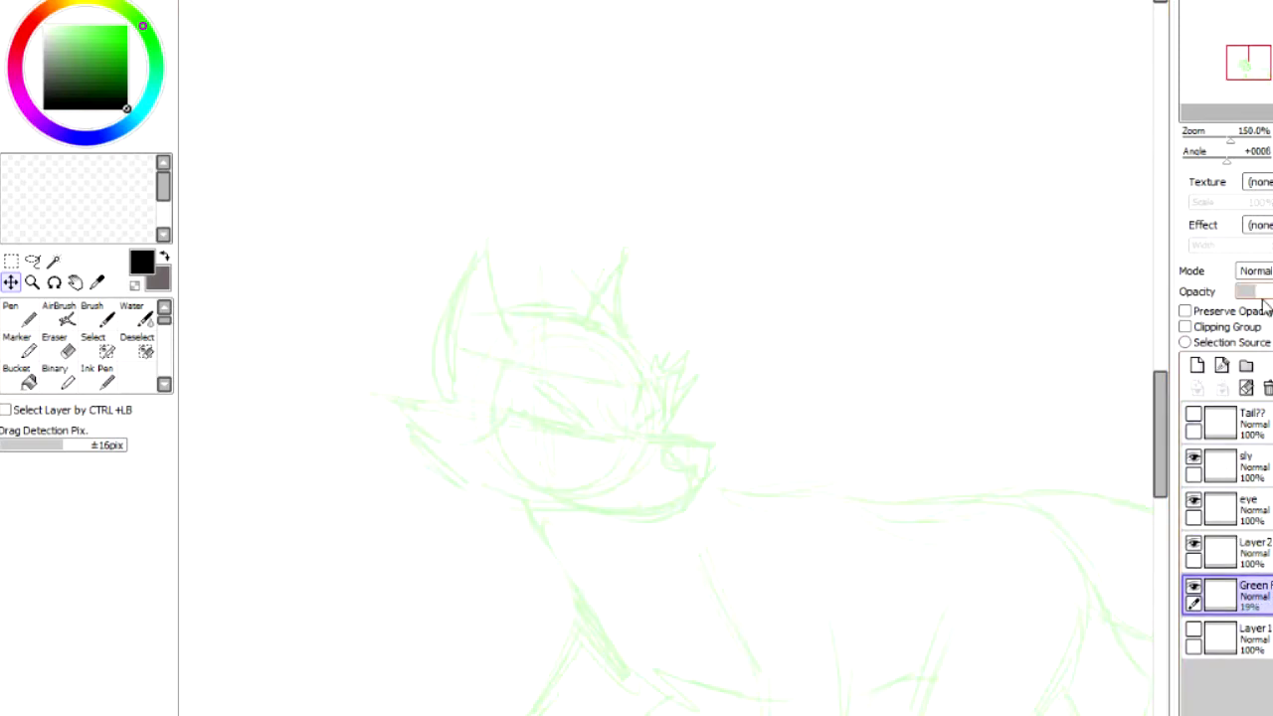
left_click(20, 315)
left_click_drag(614, 400, 718, 438)
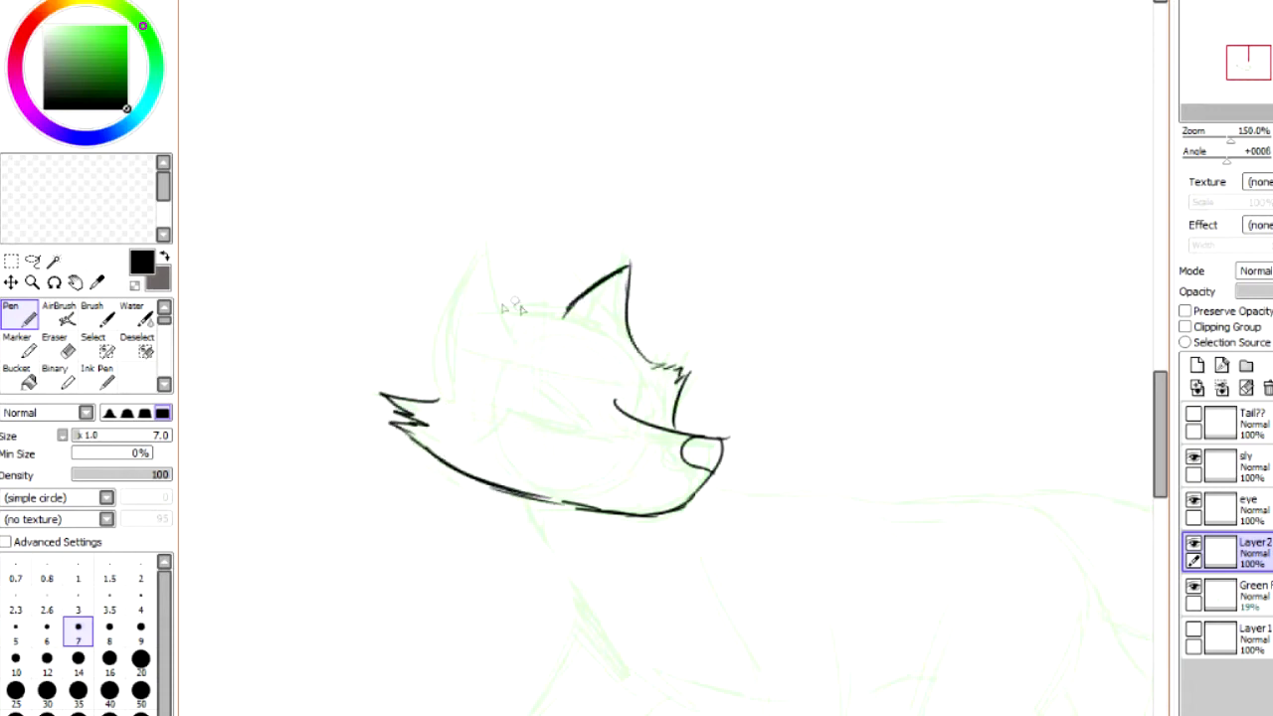
key("ctrl+z")
key("ctrl+z")
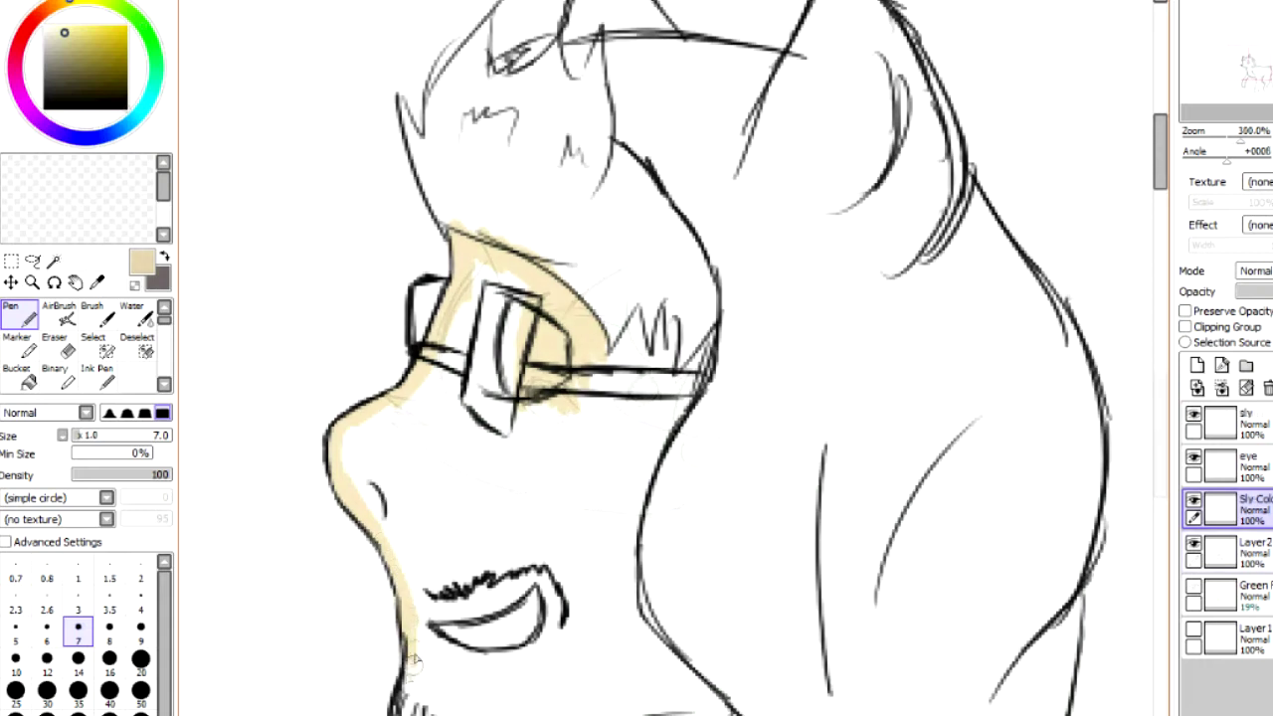
- Fill the man's face, neck and hand with pale beige beneath the lines, enlarging the pen to size 18
mouse_move(413, 662)
left_mouse_down()
mouse_move(406, 714)
mouse_move(458, 613)
mouse_move(418, 546)
mouse_move(436, 532)
mouse_move(403, 538)
mouse_move(428, 448)
mouse_move(428, 348)
mouse_move(557, 408)
mouse_move(512, 503)
mouse_move(562, 438)
mouse_move(631, 464)
mouse_move(643, 659)
mouse_move(463, 686)
left_mouse_up()
left_click(95, 436)
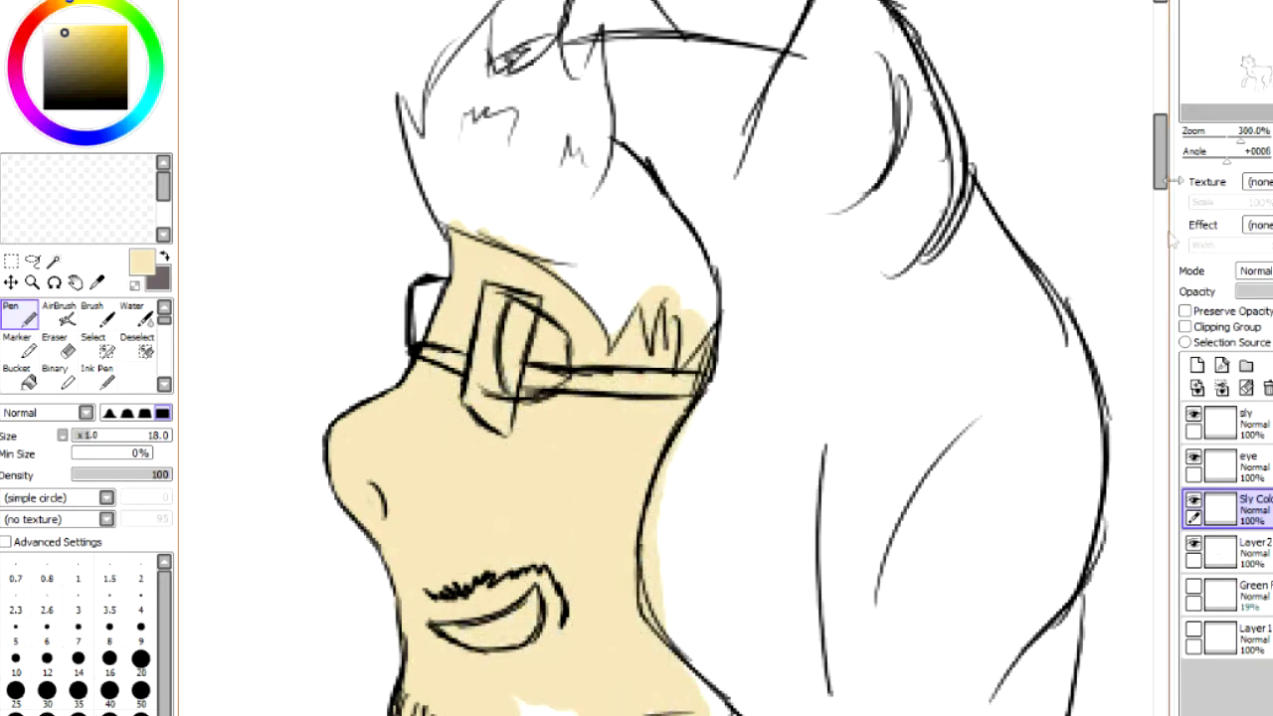
scroll(1172, 239, "down", 5)
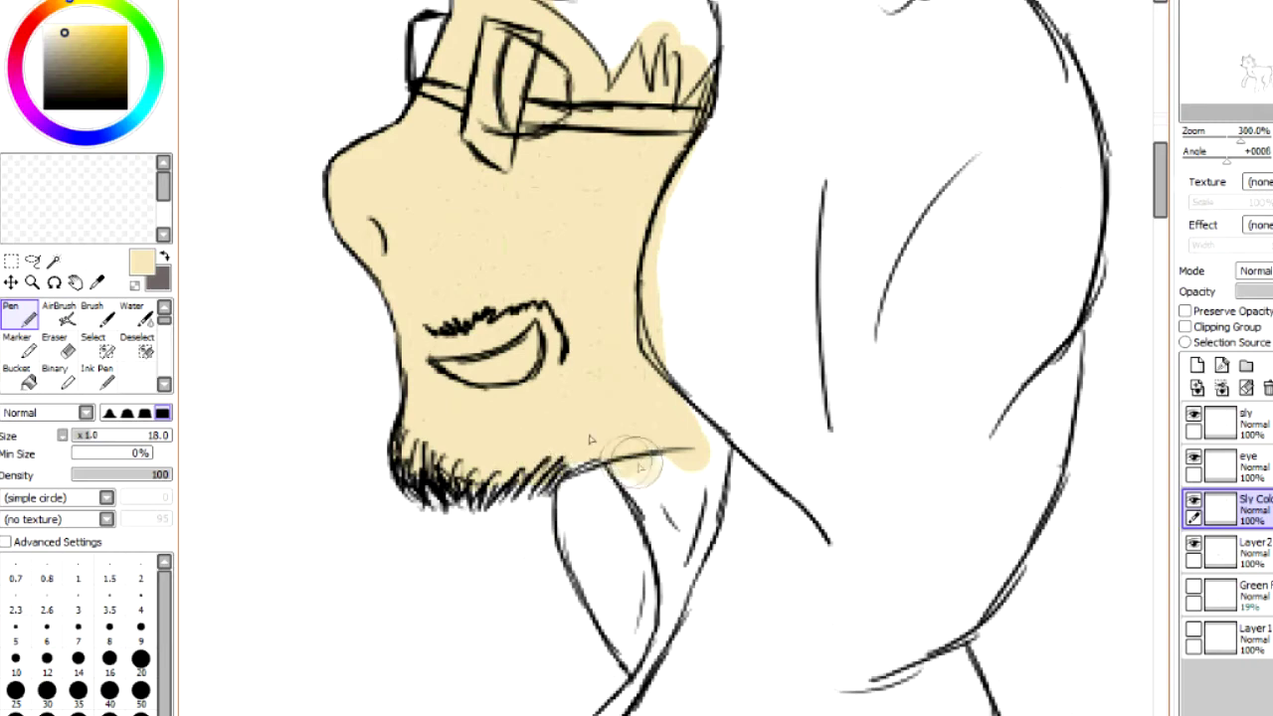
mouse_move(602, 477)
left_mouse_down()
mouse_move(647, 607)
mouse_move(721, 458)
mouse_move(644, 370)
mouse_move(666, 686)
mouse_move(627, 701)
left_mouse_up()
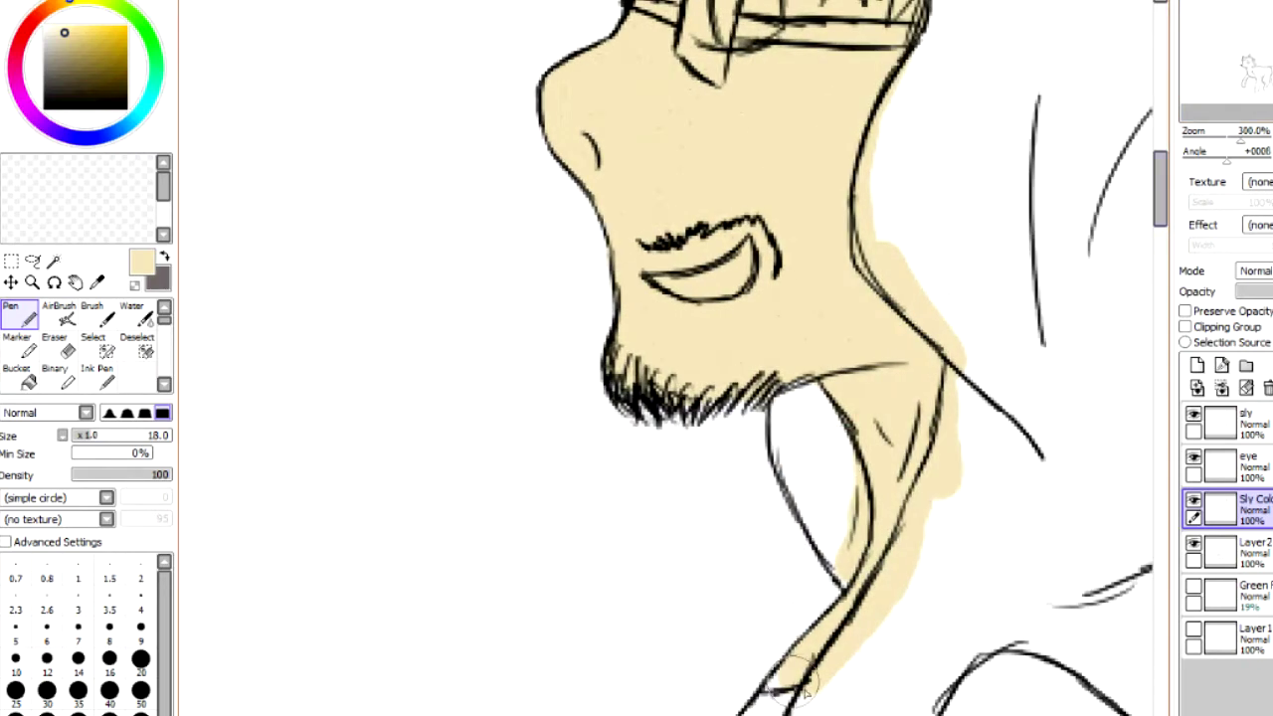
scroll(1164, 199, "up", 3)
scroll(1164, 199, "up", 2)
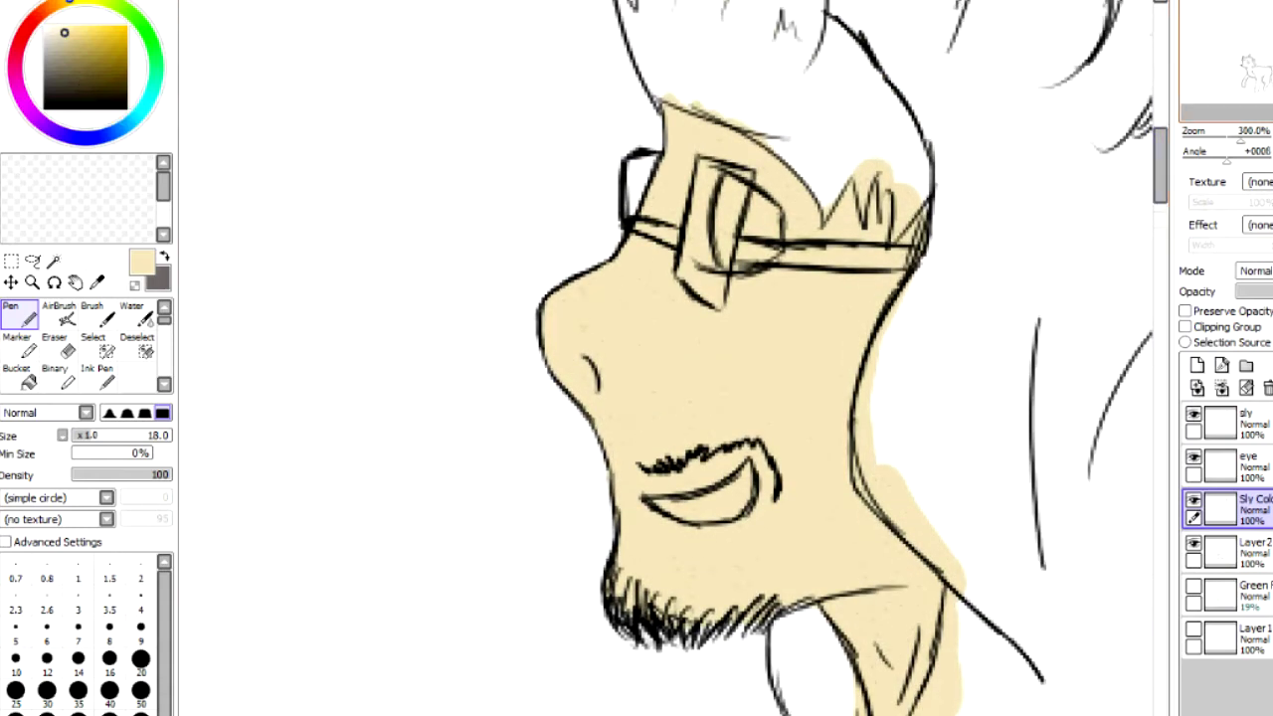
left_click_drag(1161, 169, 1161, 378)
mouse_move(670, 202)
left_mouse_down()
mouse_move(700, 216)
mouse_move(671, 256)
mouse_move(623, 297)
mouse_move(582, 285)
left_mouse_up()
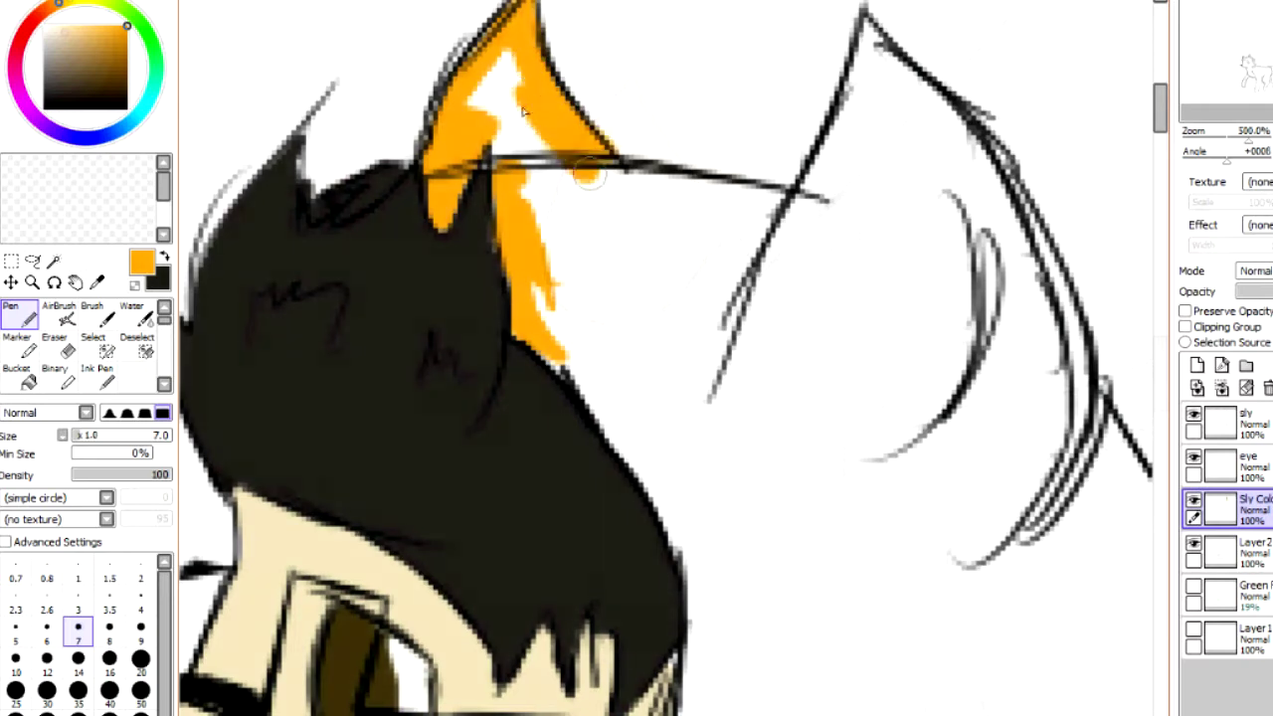
- Fill the hood's front ear and the area just behind the dark hair with orange using a size 7 pen
mouse_move(497, 109)
left_mouse_down()
mouse_move(557, 160)
mouse_move(490, 81)
left_mouse_up()
left_click(165, 259)
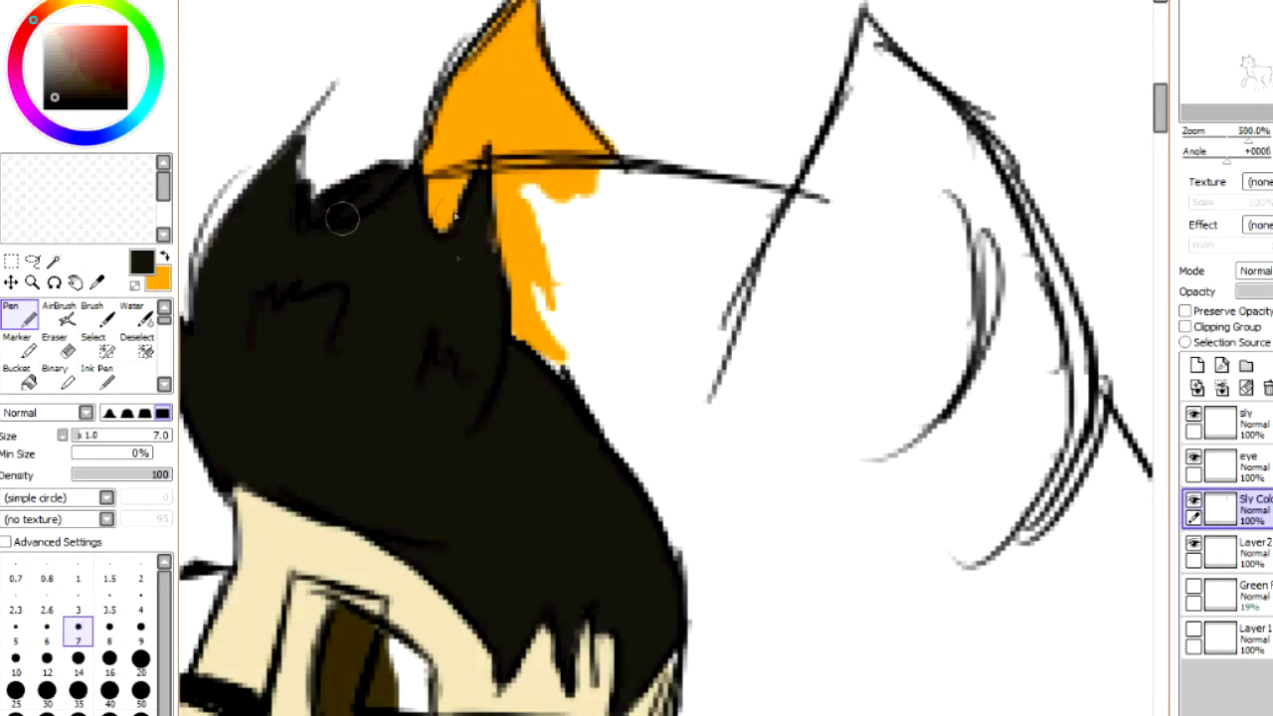
left_click(163, 259)
left_click(163, 258)
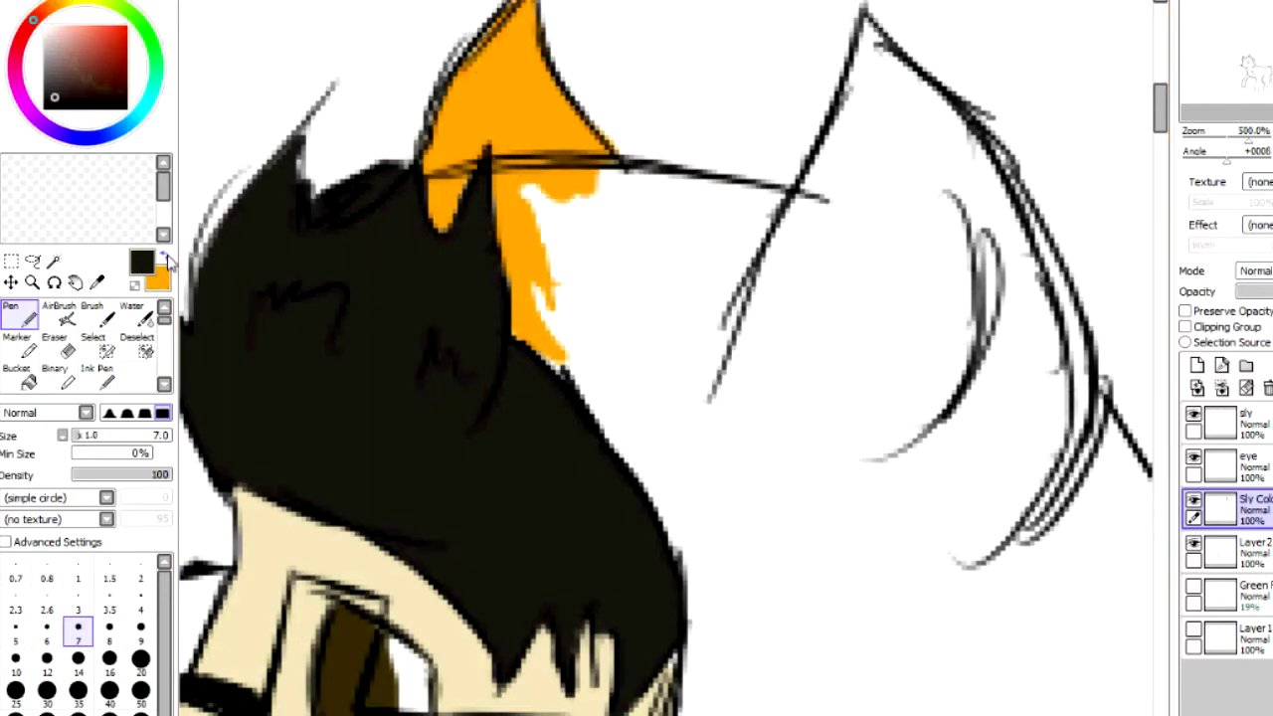
left_click(163, 258)
mouse_move(612, 301)
left_mouse_down()
mouse_move(588, 294)
mouse_move(599, 351)
left_mouse_up()
left_click_drag(537, 273, 545, 332)
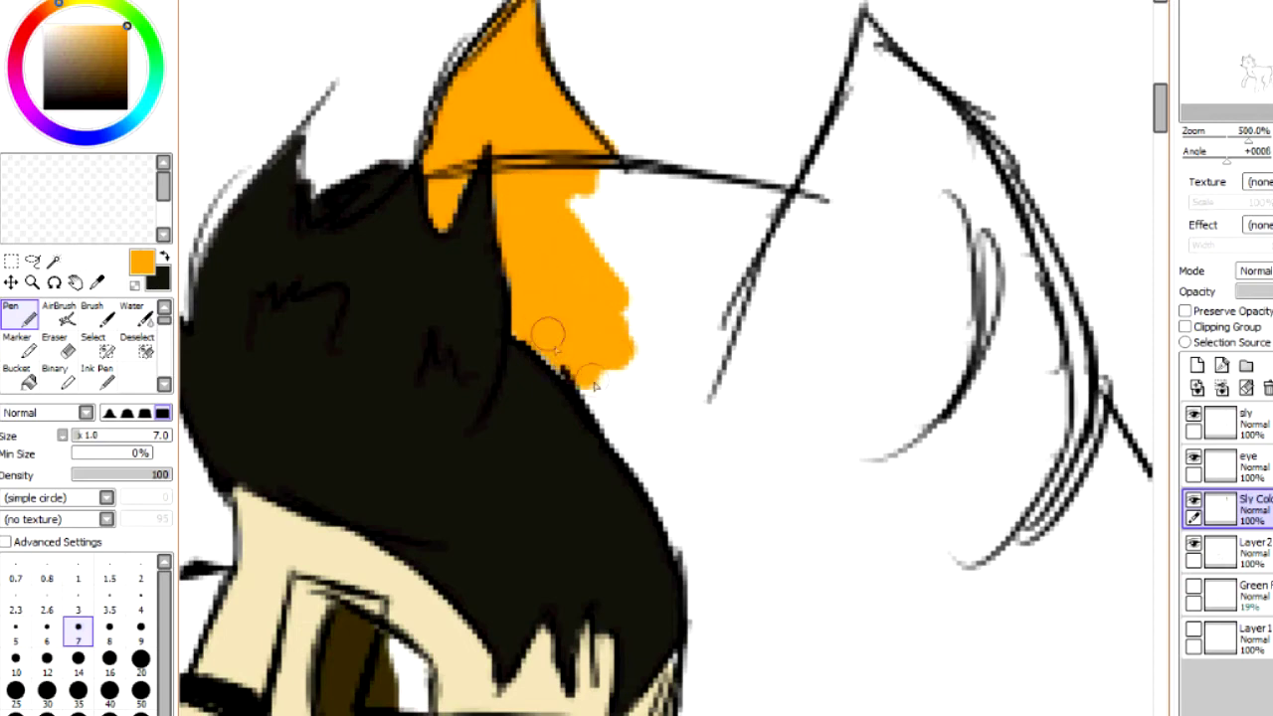
- Paint orange along the hood's front edge behind the face and down beside the neck
mouse_move(607, 360)
left_mouse_down()
mouse_move(641, 413)
mouse_move(700, 619)
left_mouse_up()
mouse_move(694, 674)
left_mouse_down()
mouse_move(508, 308)
mouse_move(450, 396)
mouse_move(423, 509)
mouse_move(428, 594)
mouse_move(457, 662)
mouse_move(426, 609)
mouse_move(511, 702)
mouse_move(468, 640)
mouse_move(471, 486)
mouse_move(450, 514)
mouse_move(625, 194)
mouse_move(581, 236)
mouse_move(625, 202)
mouse_move(574, 48)
mouse_move(569, 117)
mouse_move(577, 10)
left_mouse_up()
left_click_drag(1265, 10, 1268, 17)
mouse_move(386, 221)
left_mouse_down()
mouse_move(428, 265)
mouse_move(354, 104)
mouse_move(433, 307)
mouse_move(421, 494)
left_mouse_up()
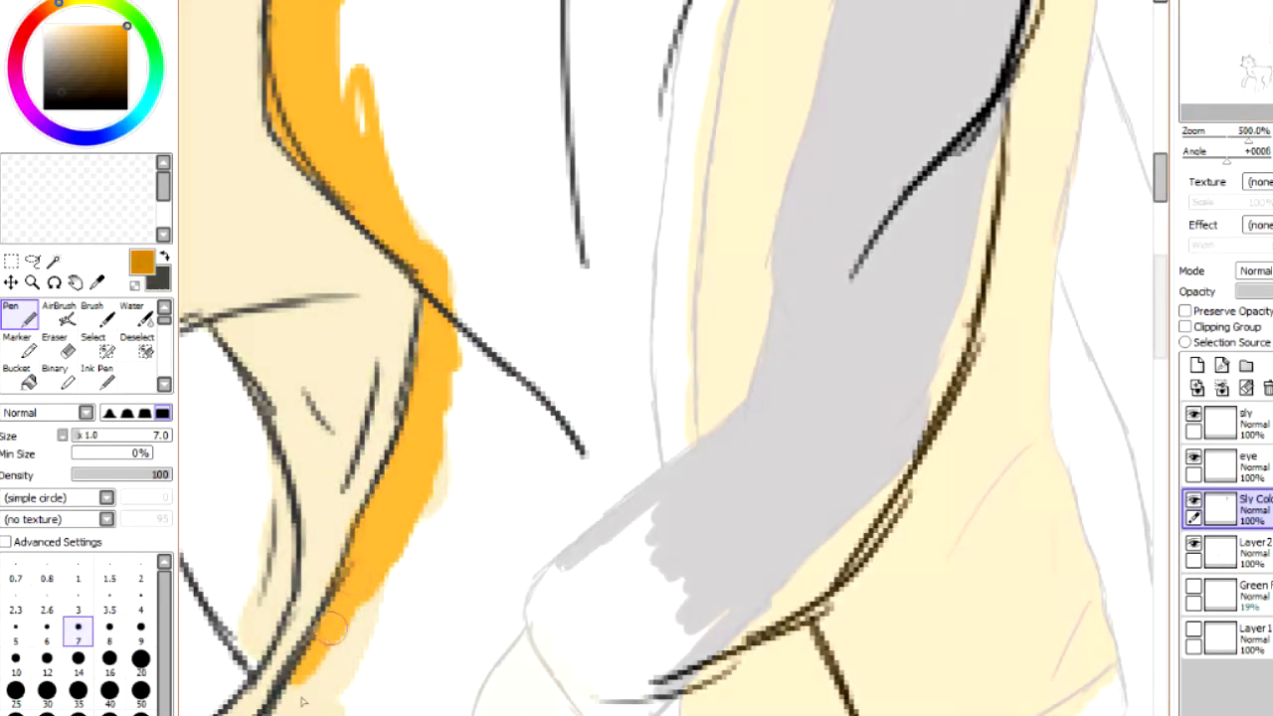
- Fill the front sleeve down to the cuff with blackish brown, using pen sizes 11 and 16
left_click_drag(538, 595, 538, 619)
left_click_drag(538, 618, 555, 666)
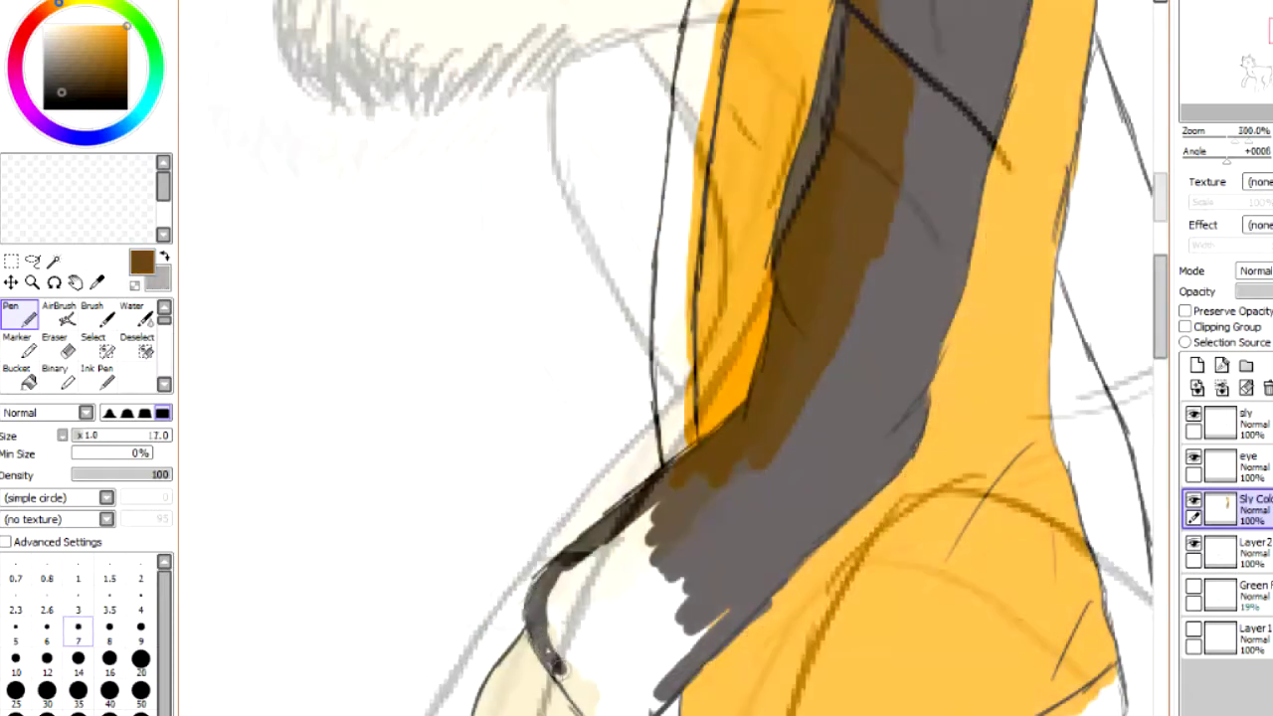
left_click_drag(555, 667, 571, 695)
left_click_drag(545, 625, 604, 661)
left_click_drag(604, 660, 625, 680)
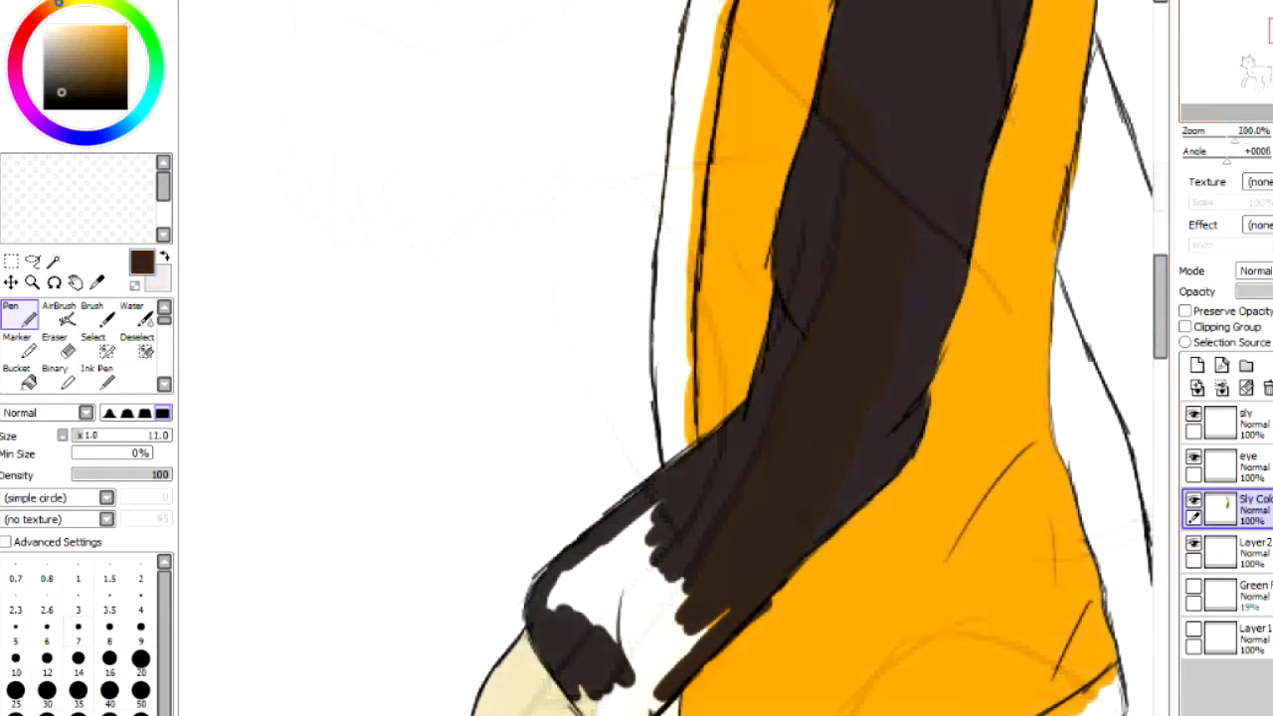
left_click_drag(1124, 696, 669, 337)
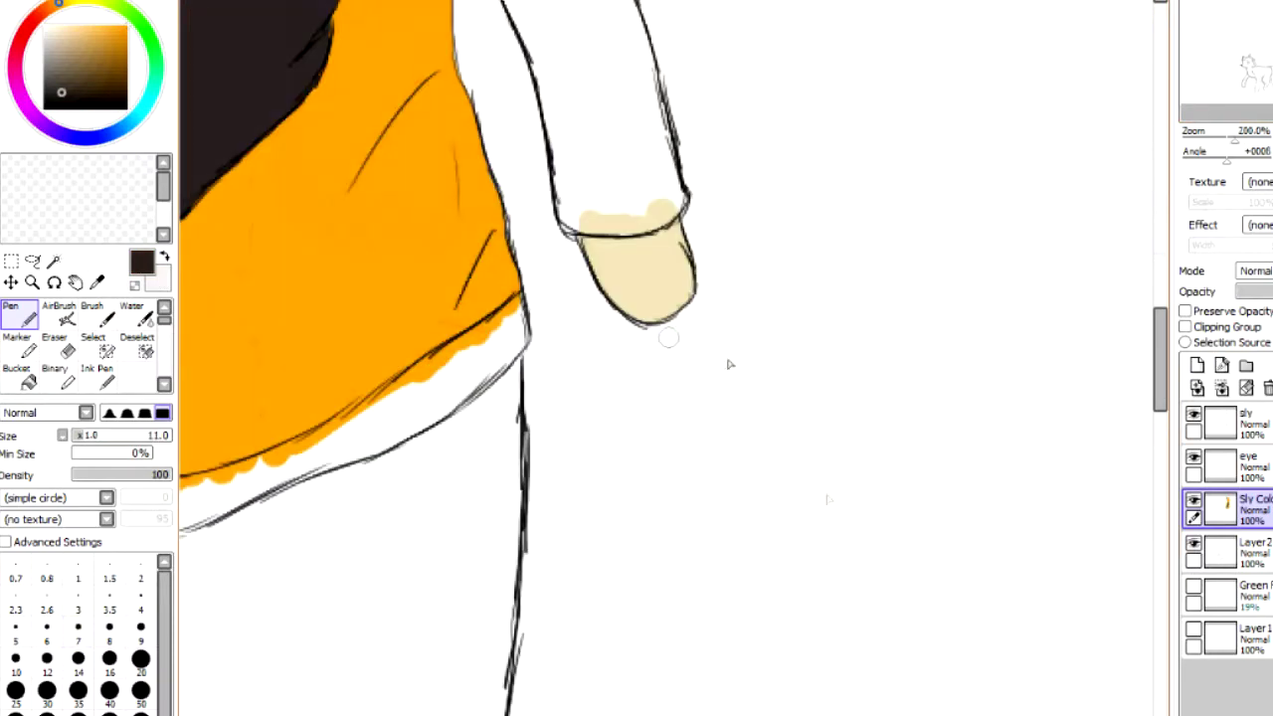
left_click_drag(209, 308, 653, 310)
scroll(654, 310, "left", 2)
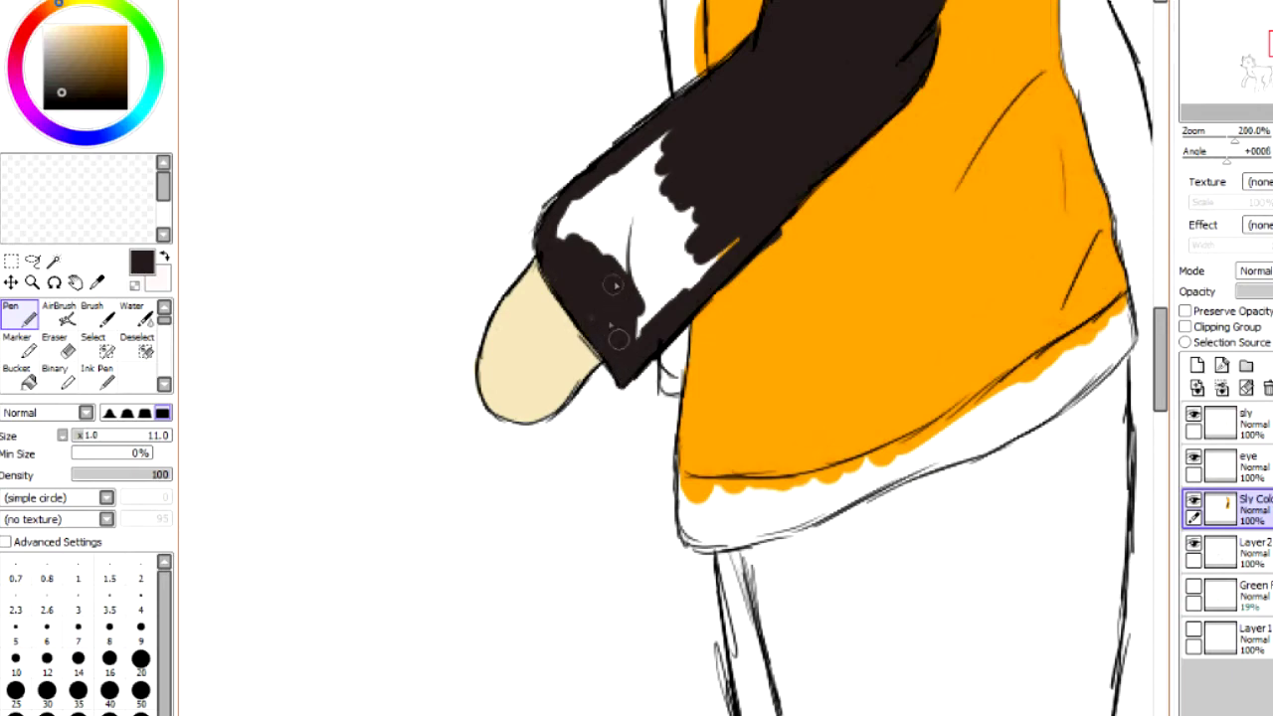
left_click(110, 658)
mouse_move(696, 228)
left_mouse_down()
mouse_move(626, 216)
mouse_move(606, 284)
mouse_move(660, 142)
mouse_move(724, 204)
left_mouse_up()
- Fill the rear sleeve from the cuff up to the shoulder with blackish brown using a size 16 pen
scroll(720, 209, "right", 8)
mouse_move(844, 191)
left_mouse_down()
mouse_move(899, 225)
mouse_move(932, 203)
mouse_move(919, 151)
mouse_move(900, 145)
mouse_move(892, 171)
mouse_move(852, 167)
mouse_move(847, 129)
mouse_move(826, 199)
mouse_move(793, 25)
left_mouse_up()
scroll(796, 40, "up", 4)
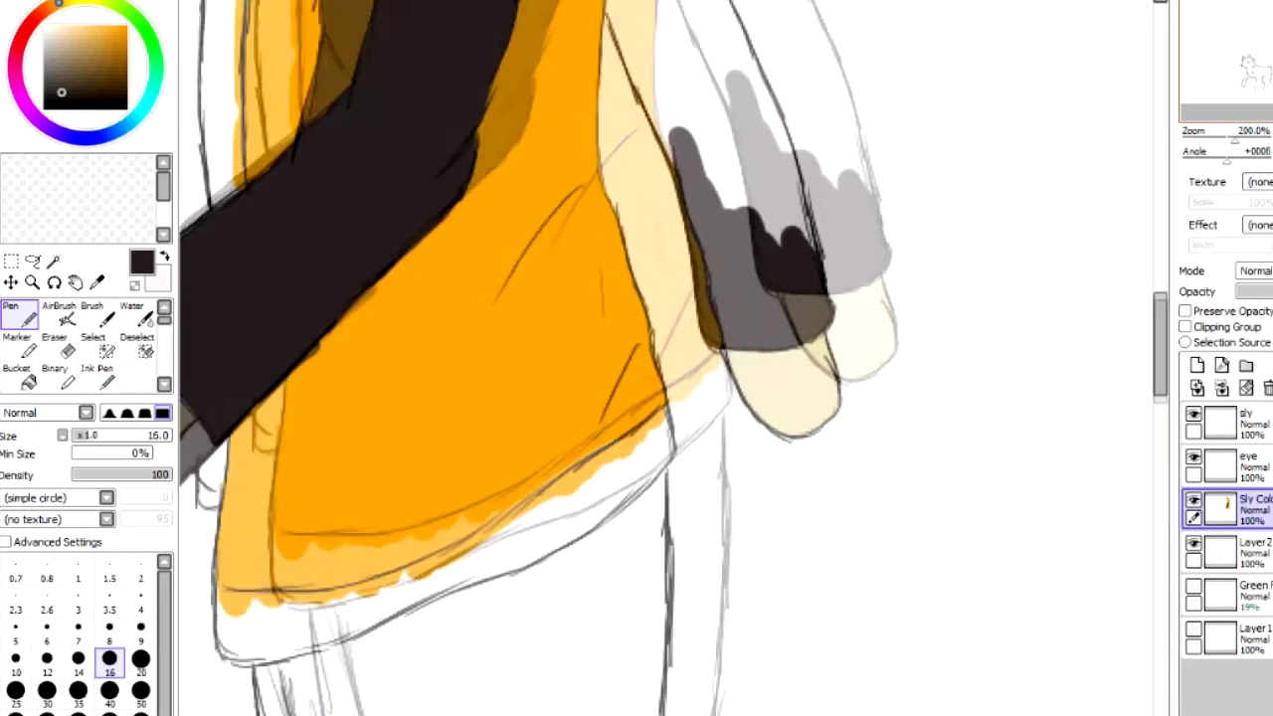
mouse_move(885, 457)
left_mouse_down()
mouse_move(875, 374)
mouse_move(907, 412)
mouse_move(862, 271)
mouse_move(830, 348)
mouse_move(807, 364)
mouse_move(736, 221)
left_mouse_up()
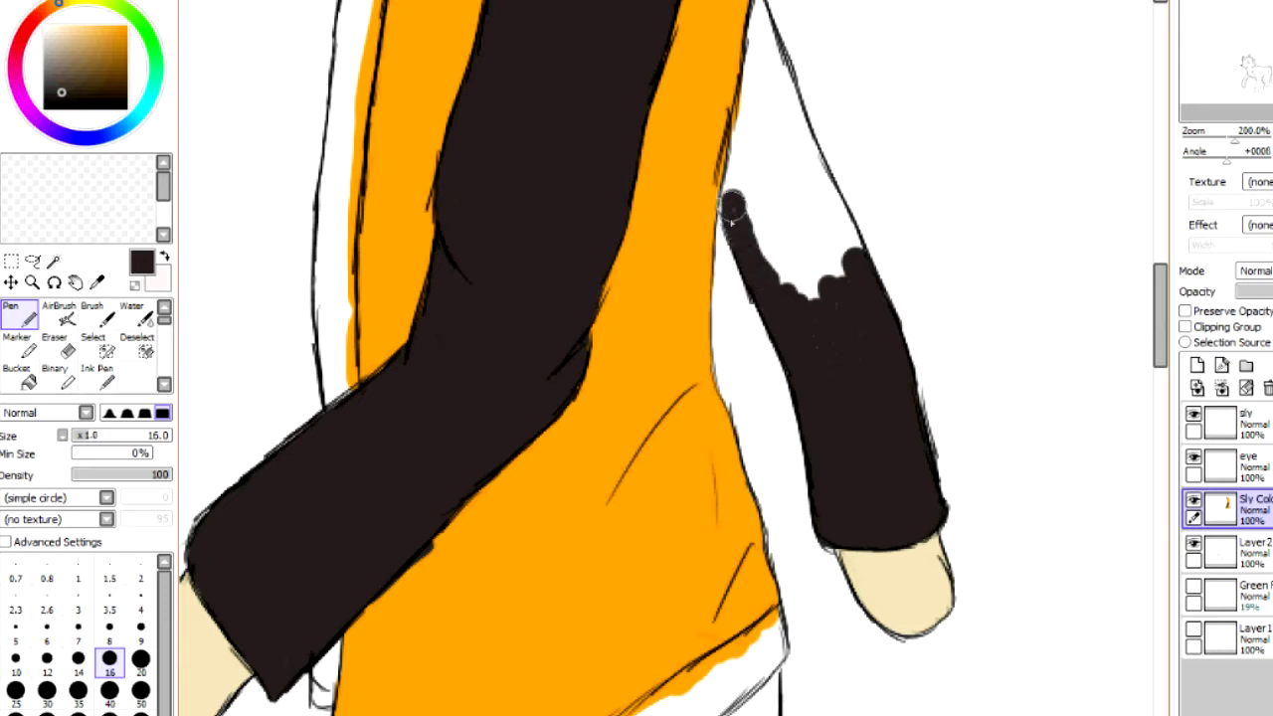
mouse_move(739, 134)
left_mouse_down()
mouse_move(760, 16)
mouse_move(791, 118)
mouse_move(774, 67)
mouse_move(790, 112)
mouse_move(778, 156)
mouse_move(757, 75)
mouse_move(754, 160)
mouse_move(785, 264)
mouse_move(822, 315)
mouse_move(799, 156)
mouse_move(844, 240)
left_mouse_up()
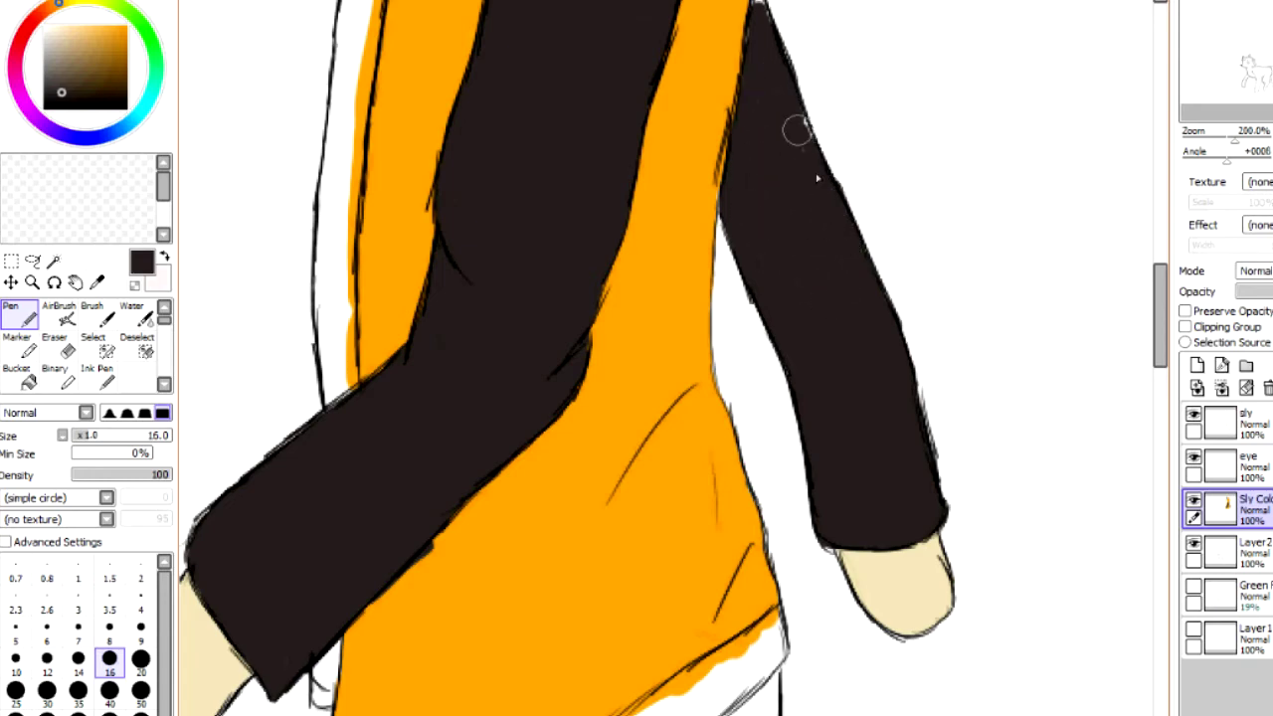
left_click_drag(738, 12, 787, 443)
- Fill the small white gap at the upper tip of the rear sleeve with blackish brown using a size 6 pen
scroll(787, 443, "up", 3)
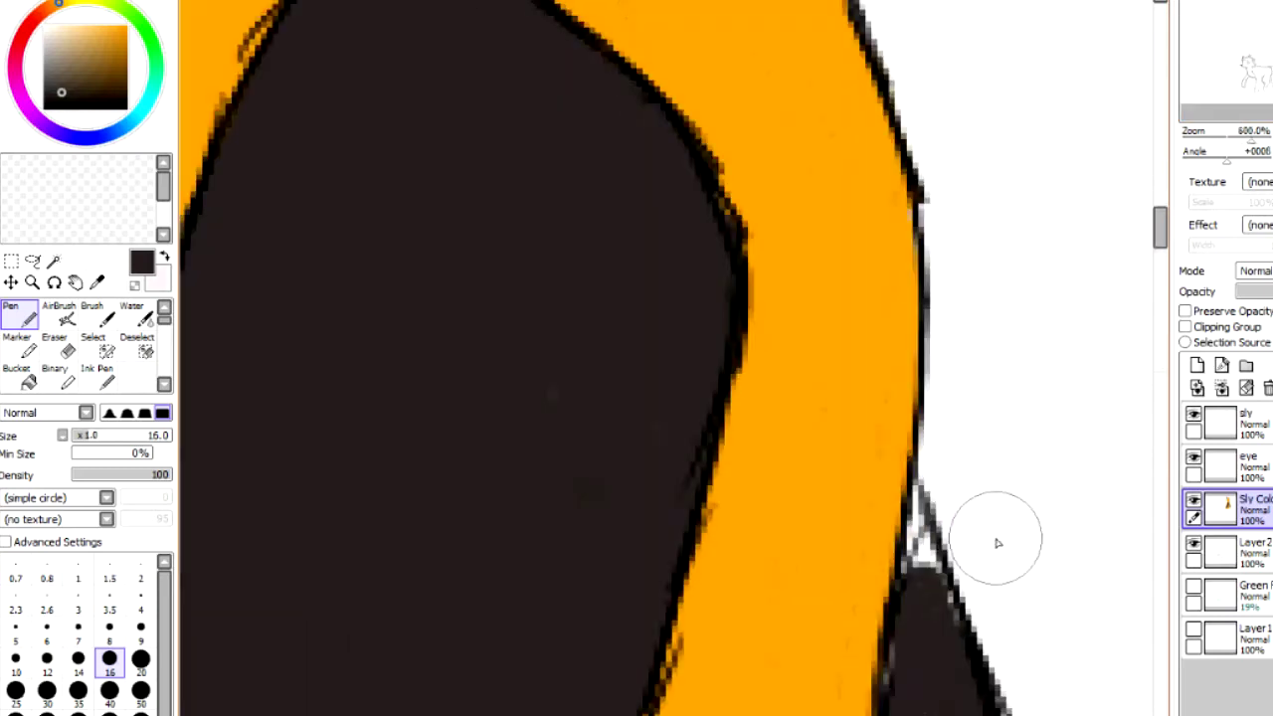
left_click_drag(998, 540, 896, 539)
left_click(46, 626)
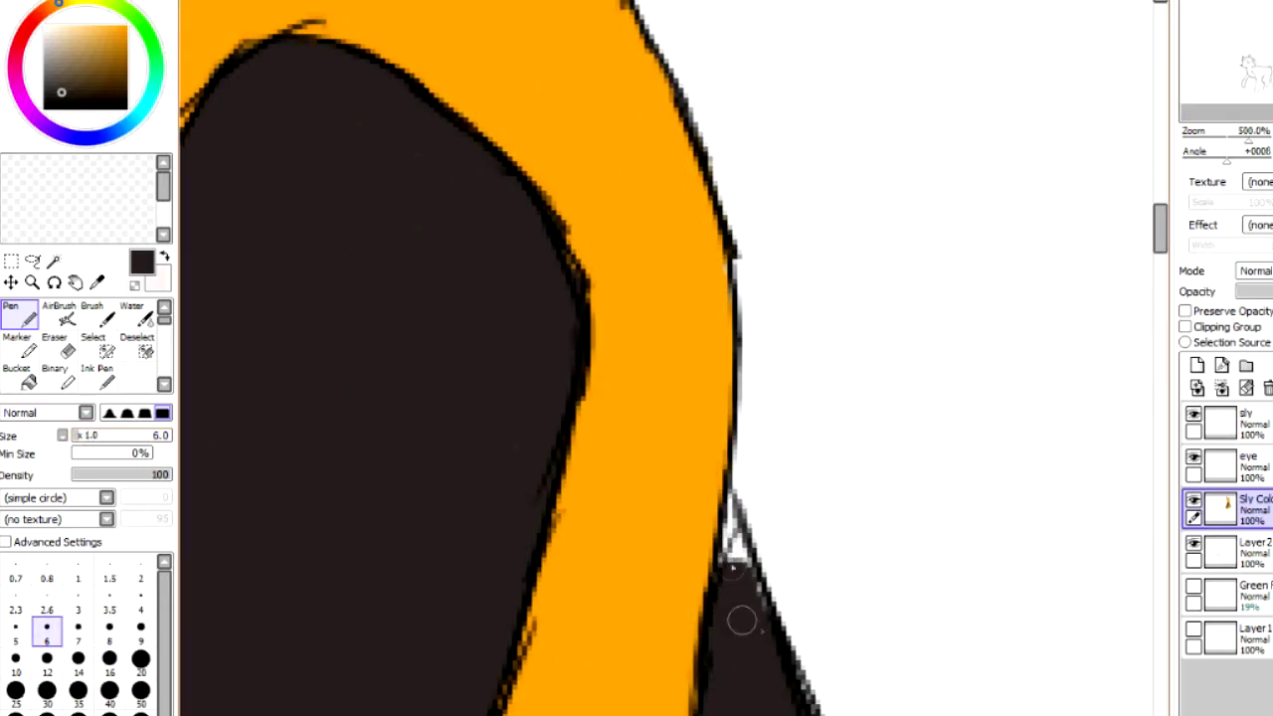
left_click_drag(742, 620, 737, 530)
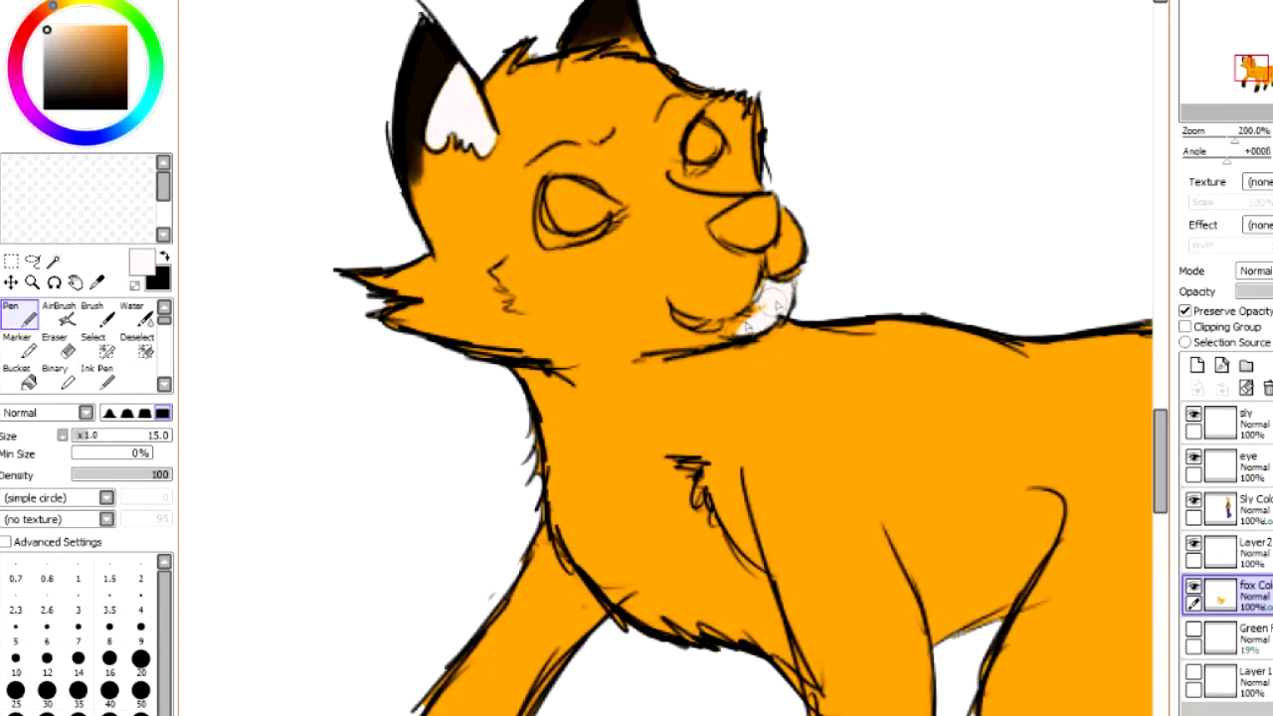
- Paint the fox's lower cheek, throat and chest white with a size 15 pen, and switch to the Oil Water brush
mouse_move(686, 340)
left_mouse_down()
mouse_move(602, 318)
mouse_move(492, 323)
mouse_move(620, 326)
mouse_move(487, 320)
mouse_move(647, 346)
mouse_move(583, 382)
mouse_move(625, 561)
mouse_move(691, 517)
mouse_move(619, 505)
mouse_move(579, 452)
mouse_move(642, 422)
mouse_move(591, 428)
left_mouse_up()
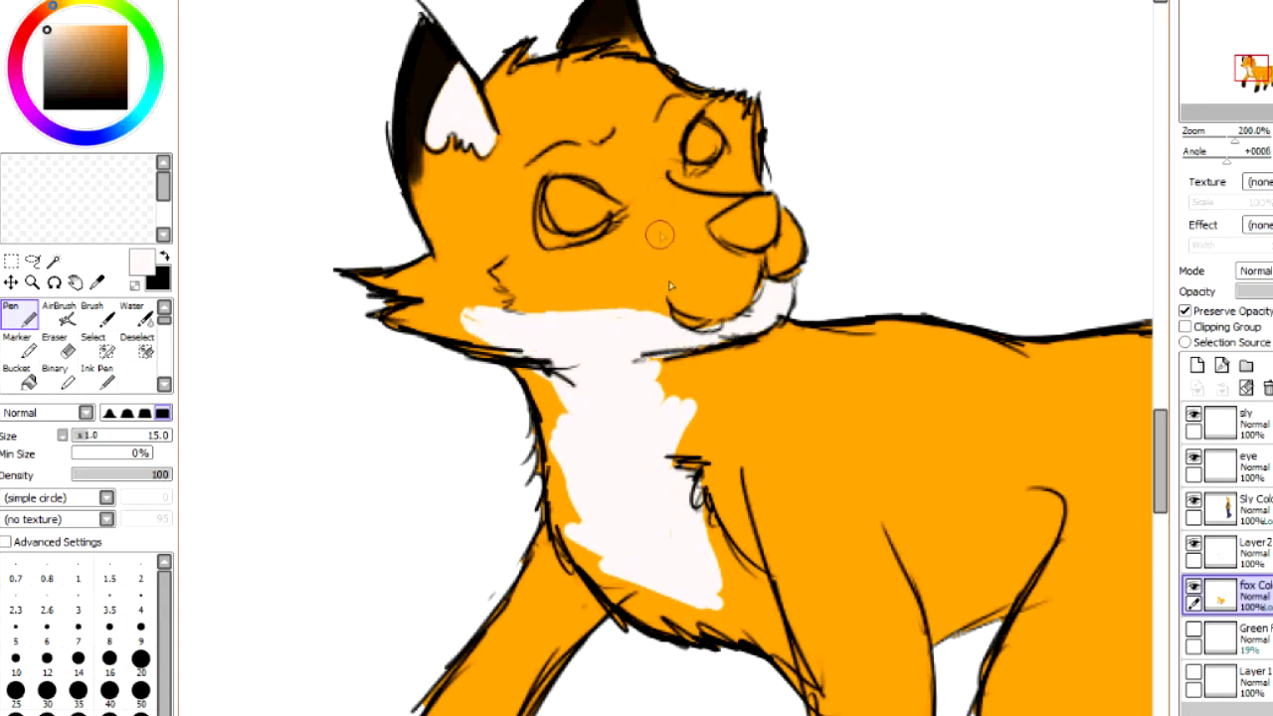
scroll(113, 388, "down", 2)
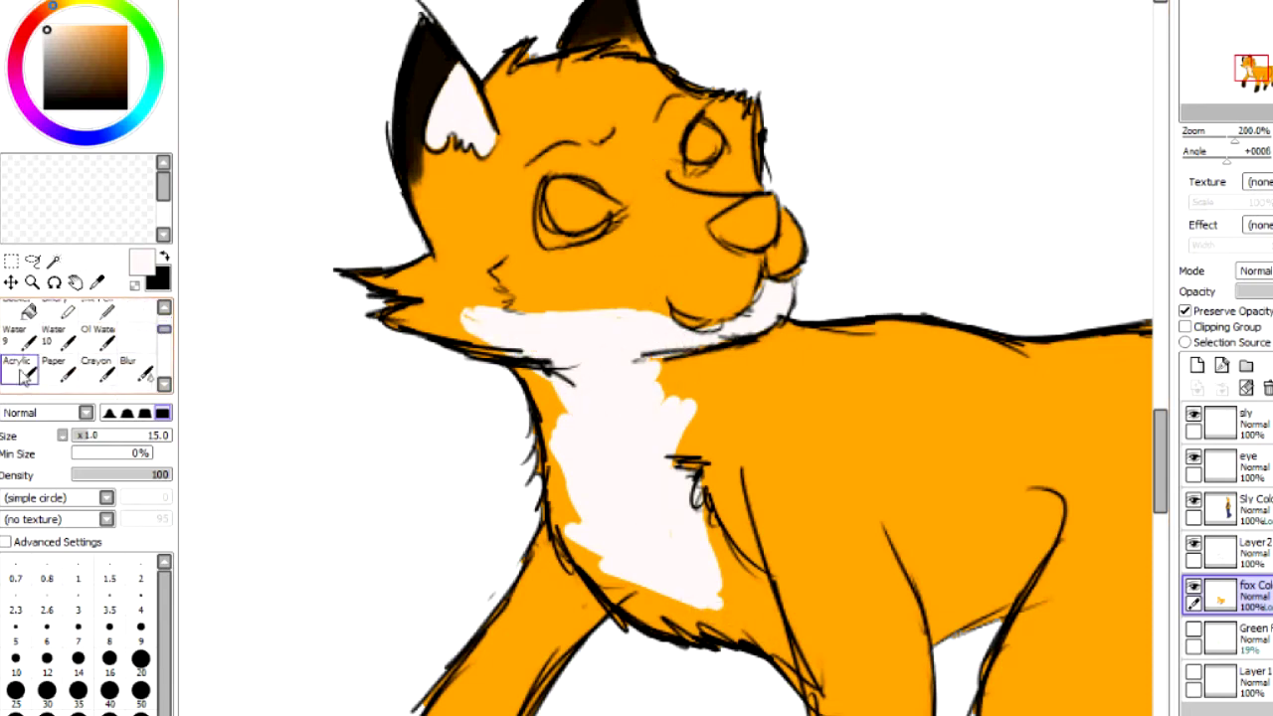
left_click(98, 336)
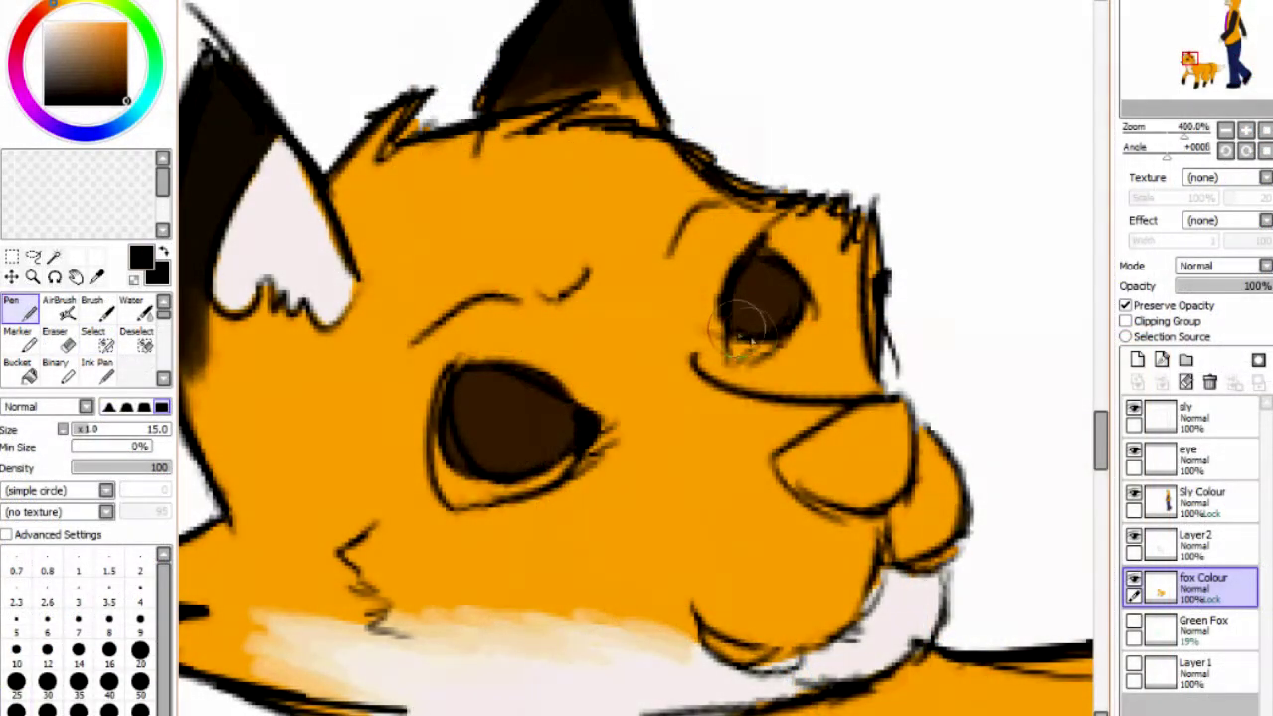
- Darken the lower rim of the fox's far eye with black and add medium brown strokes inside both irises
mouse_move(756, 338)
left_mouse_down()
mouse_move(741, 348)
mouse_move(746, 323)
mouse_move(726, 318)
left_mouse_up()
left_click(116, 72)
mouse_move(537, 373)
left_mouse_down()
mouse_move(526, 421)
mouse_move(511, 426)
left_mouse_up()
left_click_drag(748, 308, 762, 273)
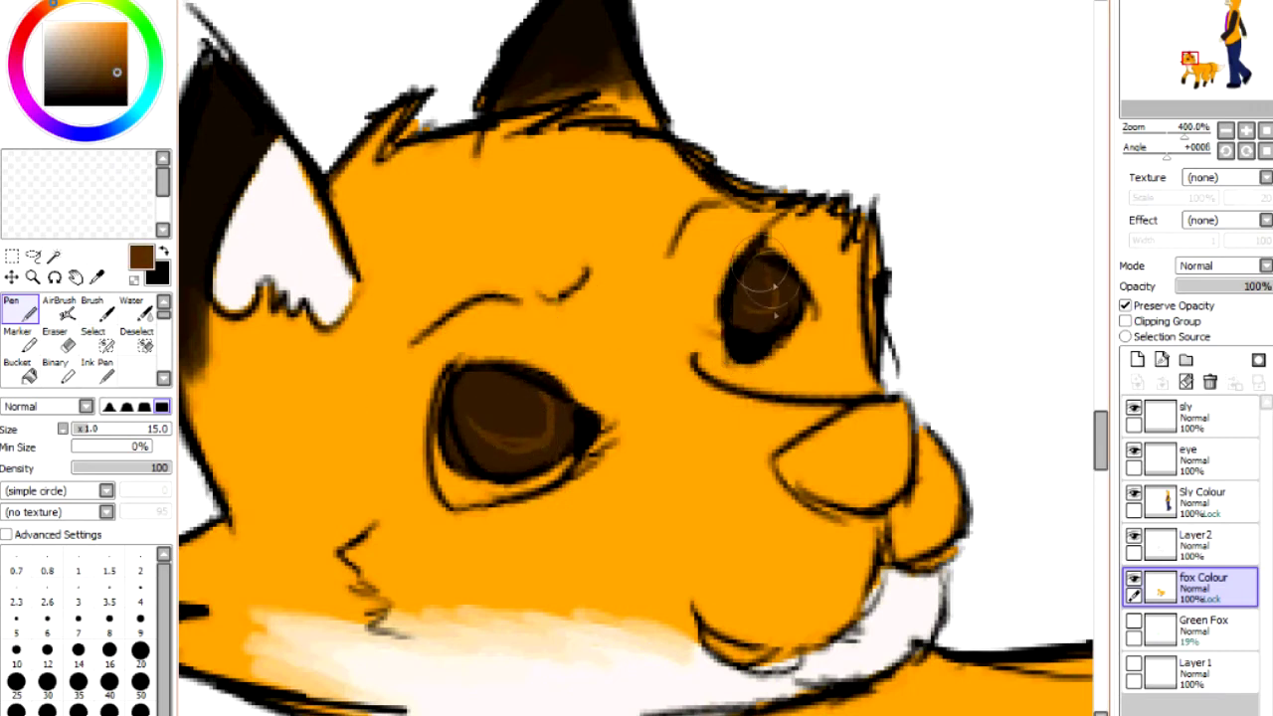
- Add fine highlight strokes to both of the fox's irises in two progressively lighter browns
left_click(101, 57)
mouse_move(468, 422)
left_mouse_down()
mouse_move(492, 444)
mouse_move(529, 428)
mouse_move(517, 409)
left_mouse_up()
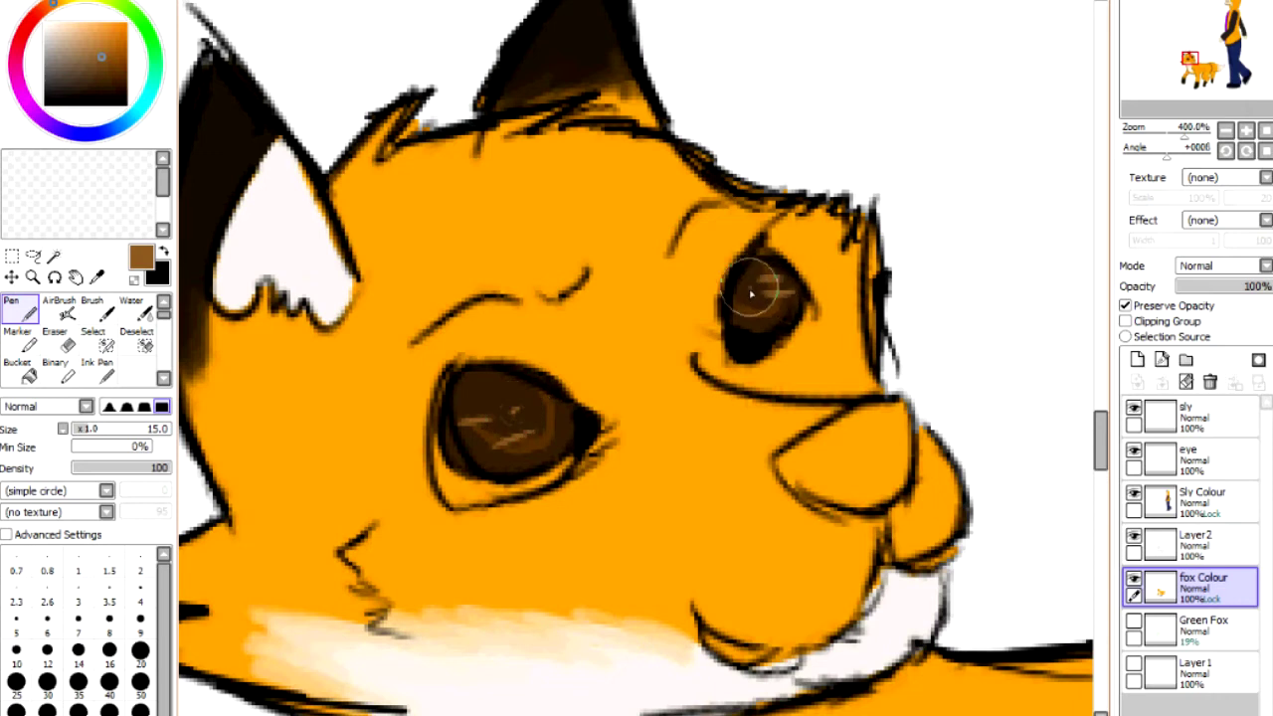
left_click(515, 413)
left_click(101, 41)
mouse_move(510, 408)
left_mouse_down()
mouse_move(521, 411)
mouse_move(506, 432)
mouse_move(541, 417)
mouse_move(492, 438)
mouse_move(542, 448)
mouse_move(480, 460)
left_mouse_up()
scroll(851, 205, "down", 5)
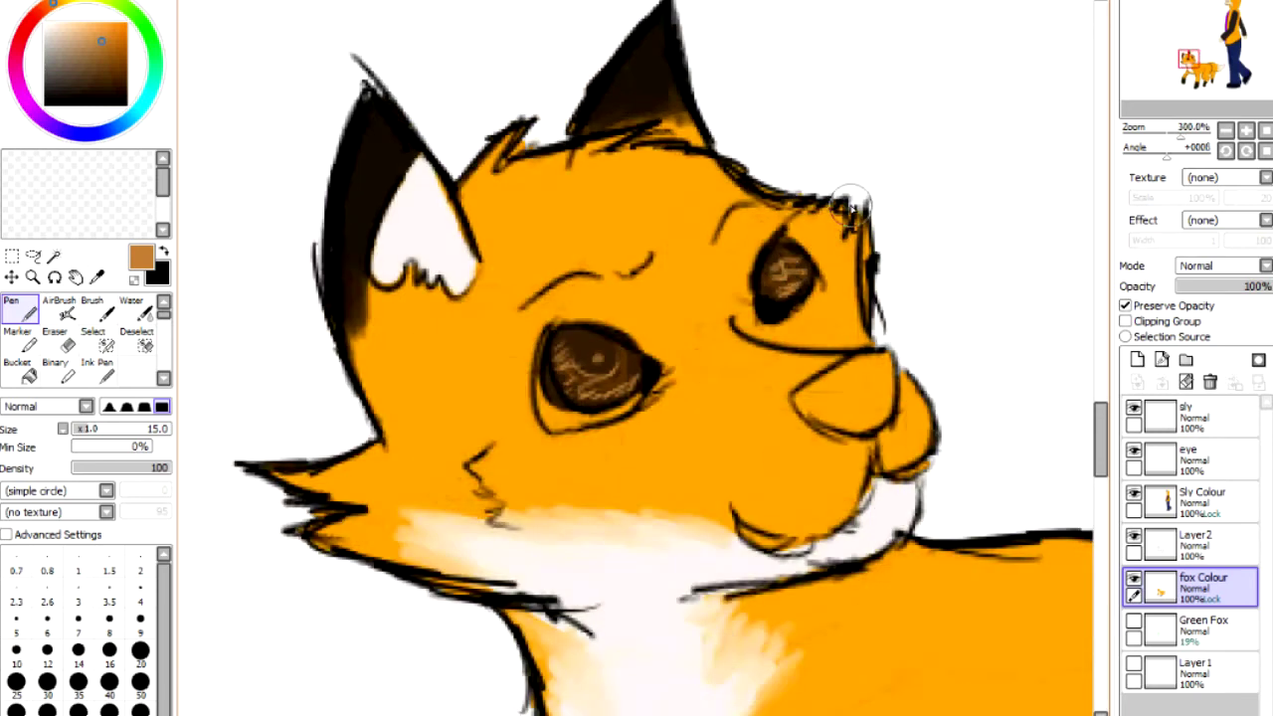
- Fill the fox's nose with very dark reddish brown using a size 15 pen
scroll(850, 205, "up", 5)
left_click_drag(783, 276, 732, 314)
left_click_drag(779, 339, 807, 305)
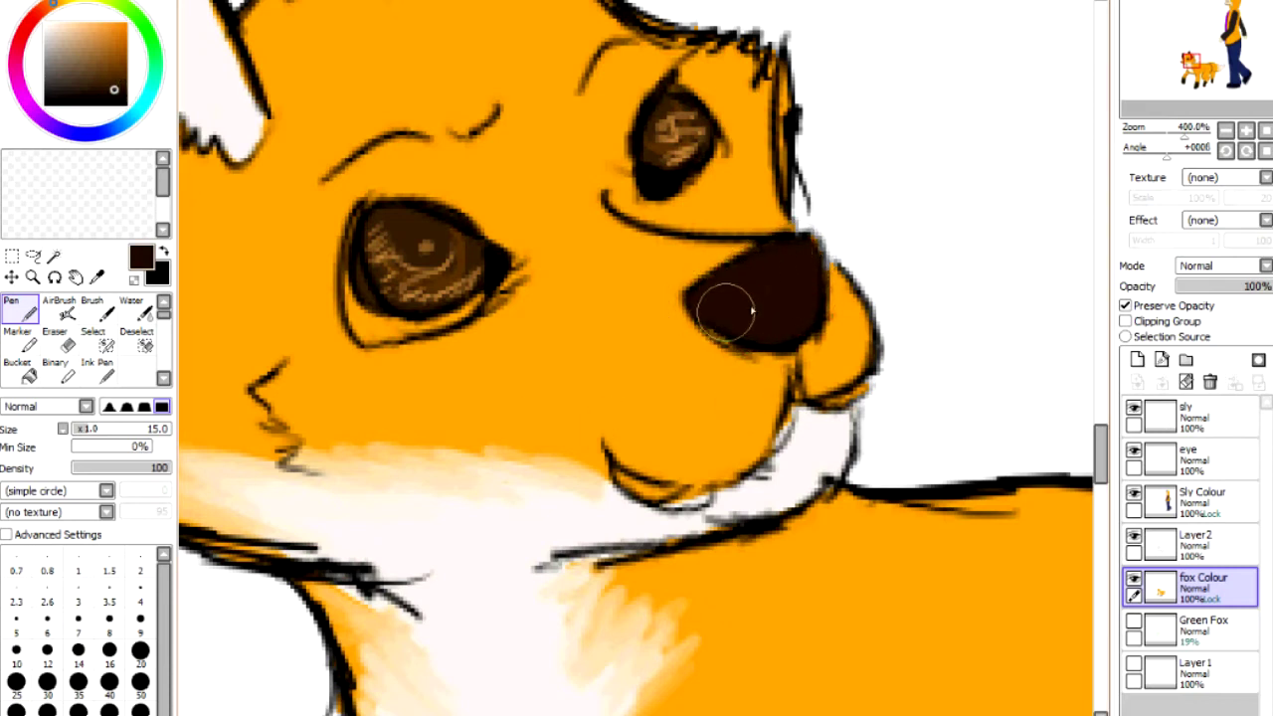
left_click_drag(799, 259, 821, 250)
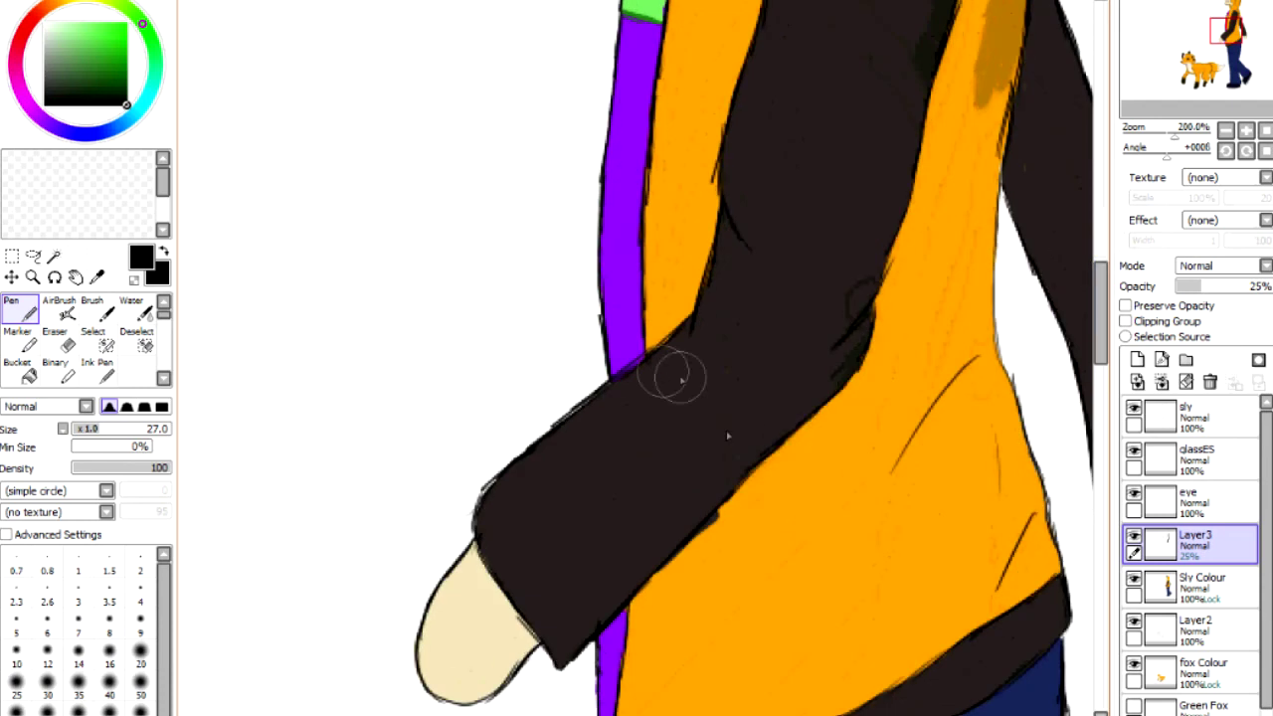
- Shade the underside of the man's front sleeve, his hand and the hoodie's back edge in black on Layer3 with a size 27 pen
mouse_move(841, 366)
left_mouse_down()
mouse_move(660, 536)
mouse_move(643, 515)
left_mouse_up()
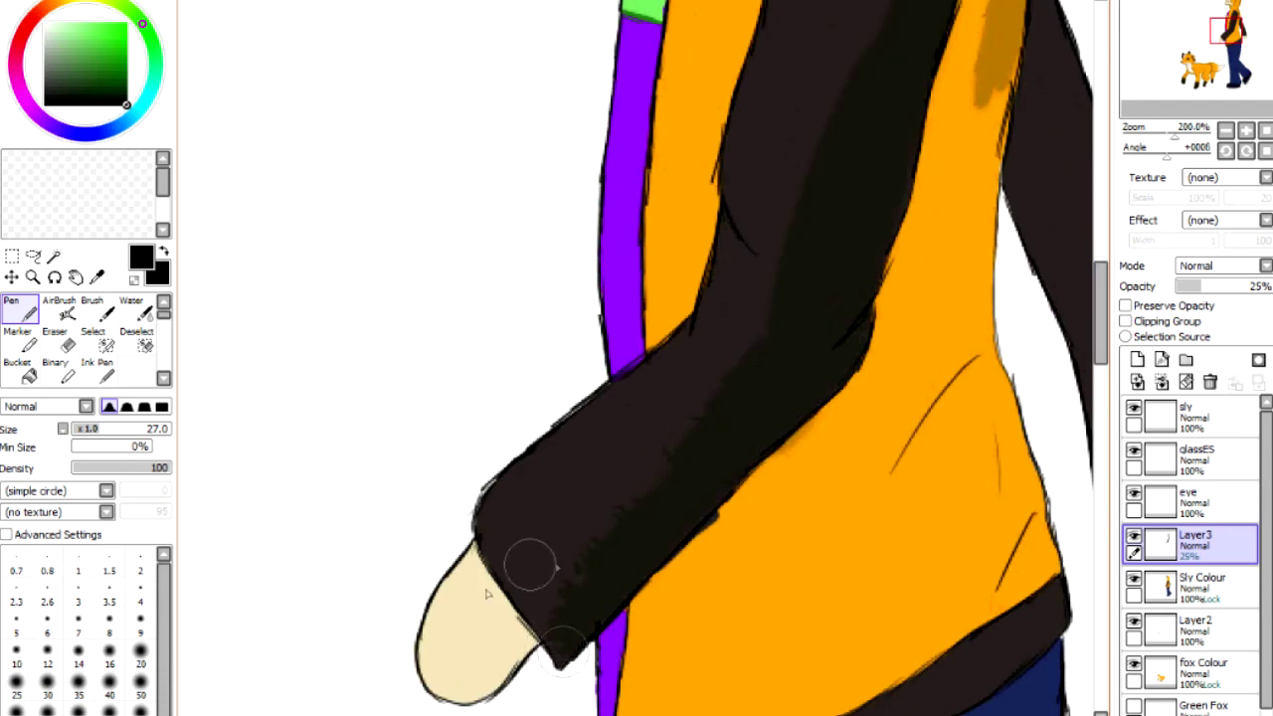
left_click_drag(518, 631, 473, 659)
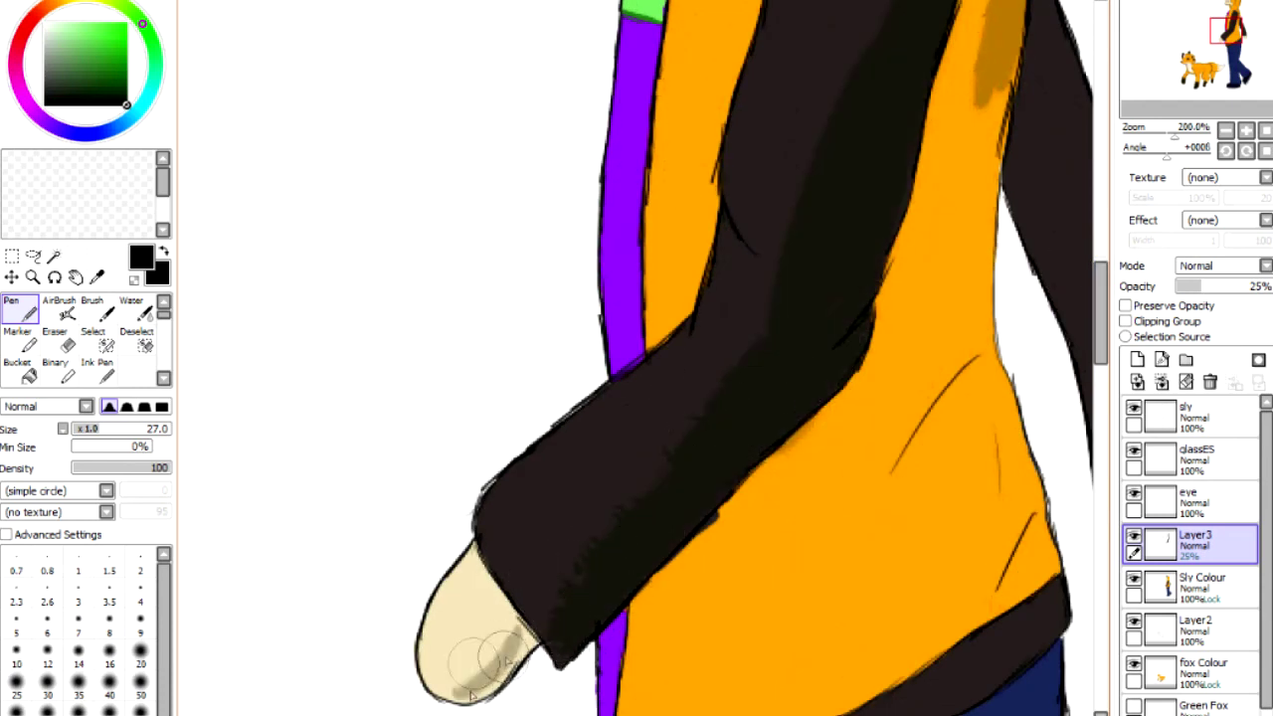
mouse_move(505, 660)
left_mouse_down()
mouse_move(462, 678)
mouse_move(516, 684)
left_mouse_up()
mouse_move(990, 70)
left_mouse_down()
mouse_move(990, 339)
mouse_move(1069, 597)
left_mouse_up()
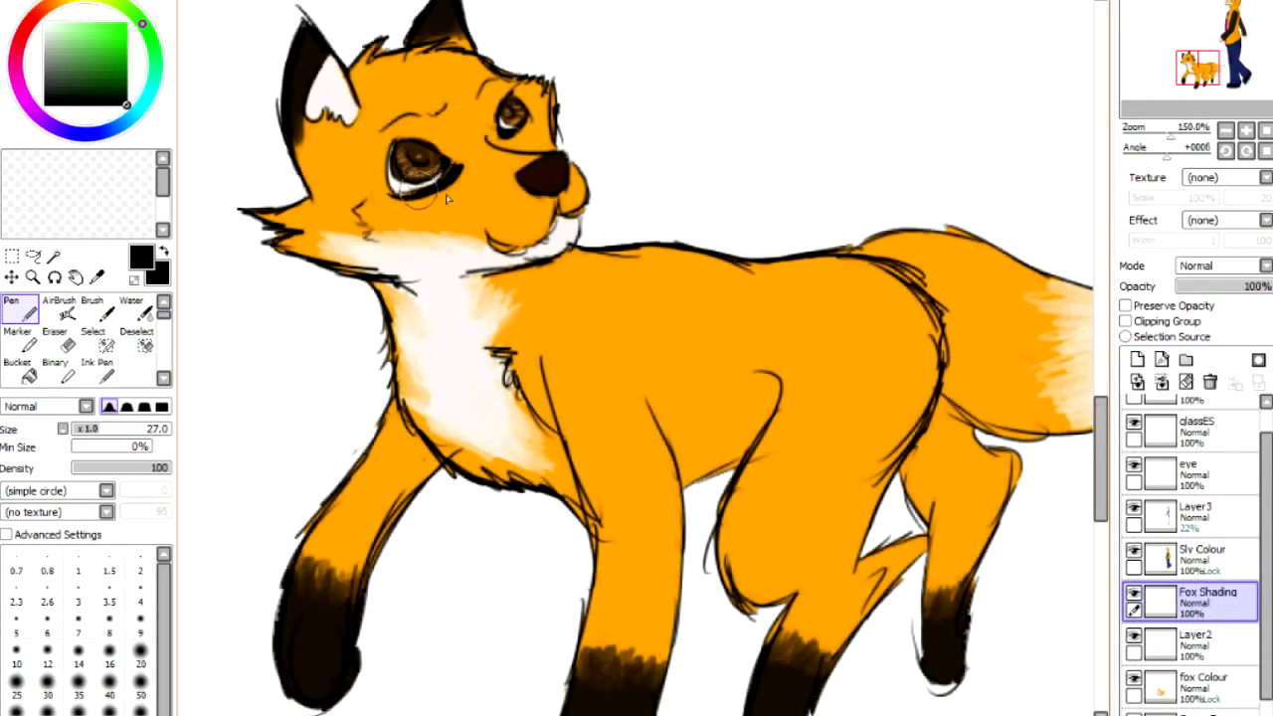
- Set the Fox Shading layer's opacity to 34% and shade beneath the fox's jaw in black with a size 27 pen
left_click(1208, 286)
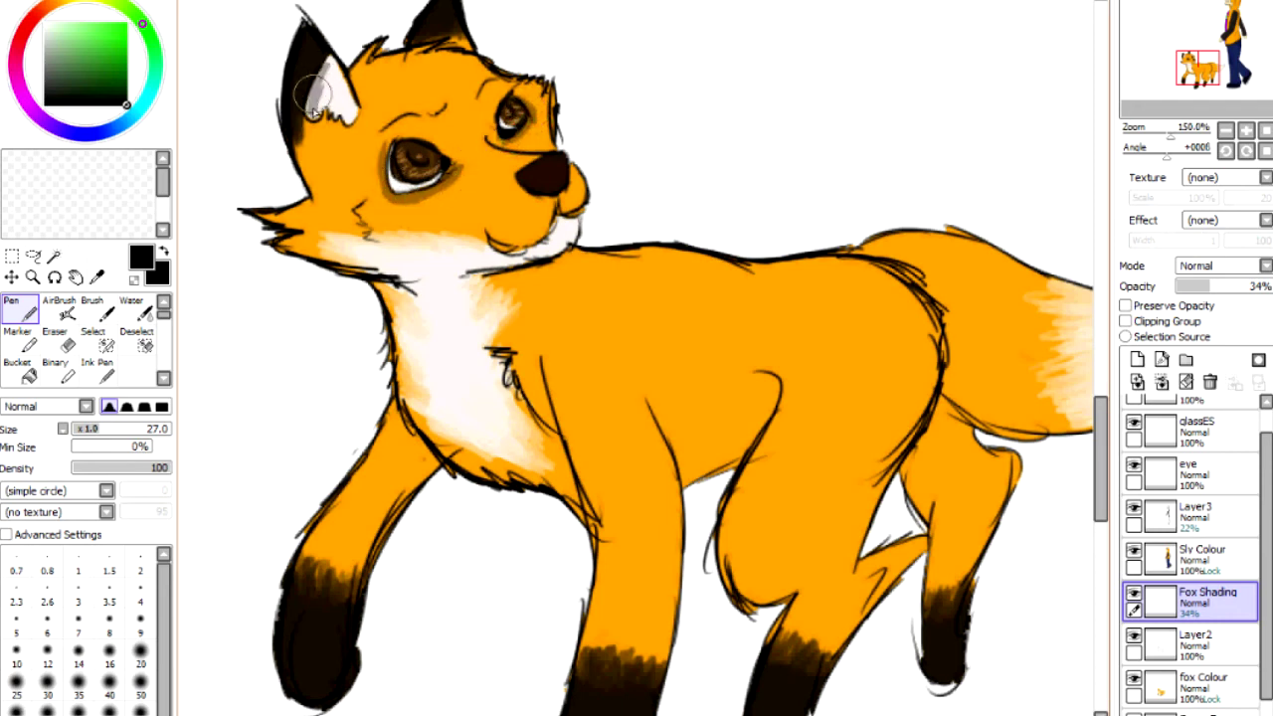
left_click_drag(472, 284, 651, 261)
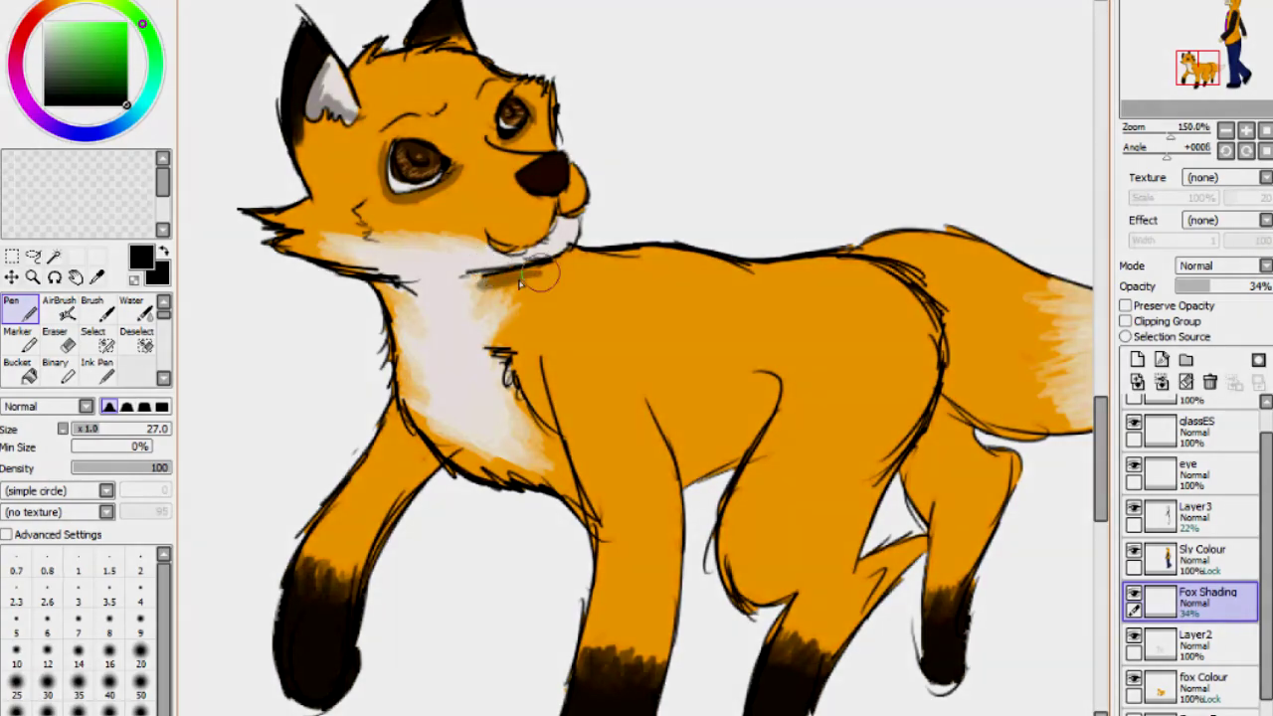